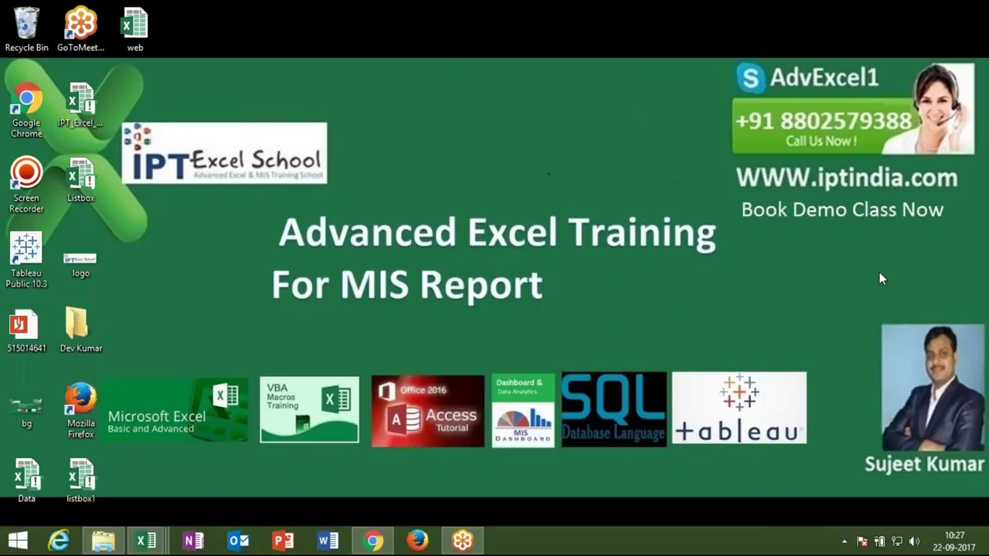
# Bring up the If condition test workbook and go to sheet Q1.
pyautogui.moveTo(157, 540)
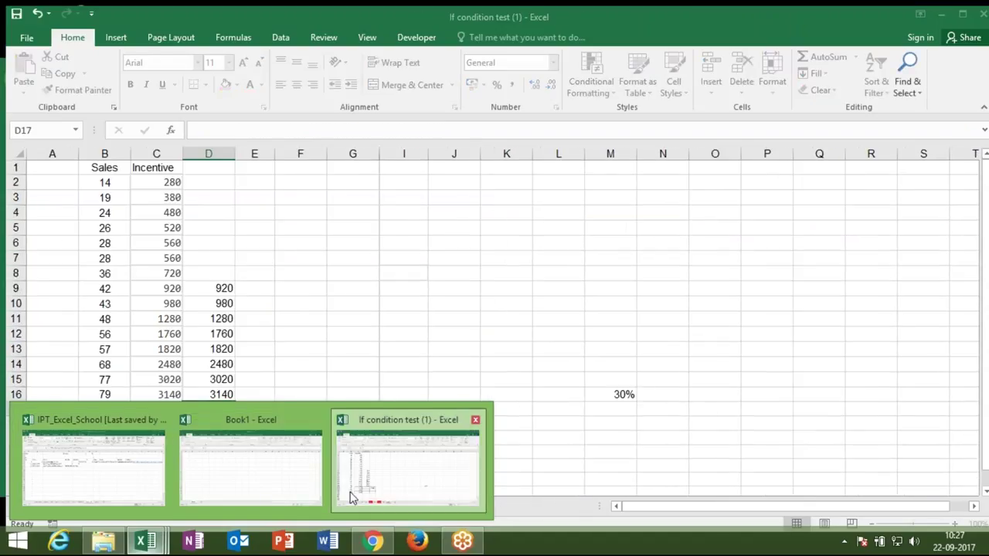
pyautogui.click(352, 498)
pyautogui.click(91, 500)
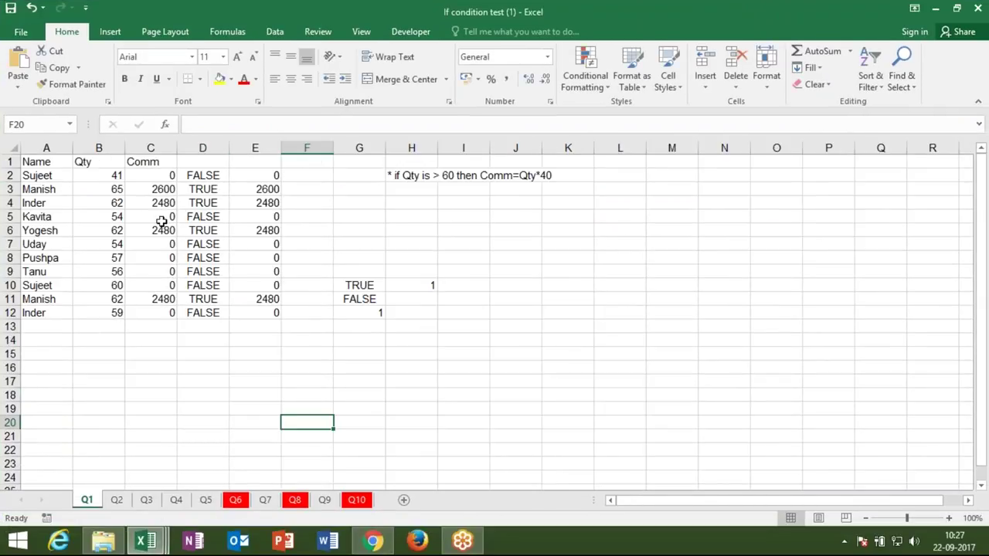
# Inspect C3's commission formula, then clear the old results in C2:E12.
pyautogui.click(167, 189)
pyautogui.doubleClick(166, 189)
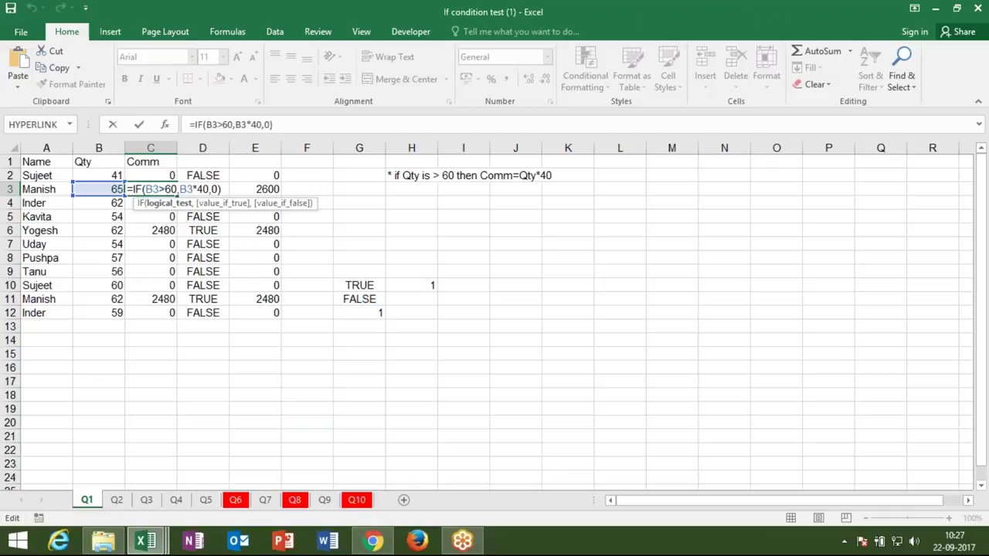
pyautogui.press('Escape')
pyautogui.moveTo(151, 175); pyautogui.dragTo(255, 313)
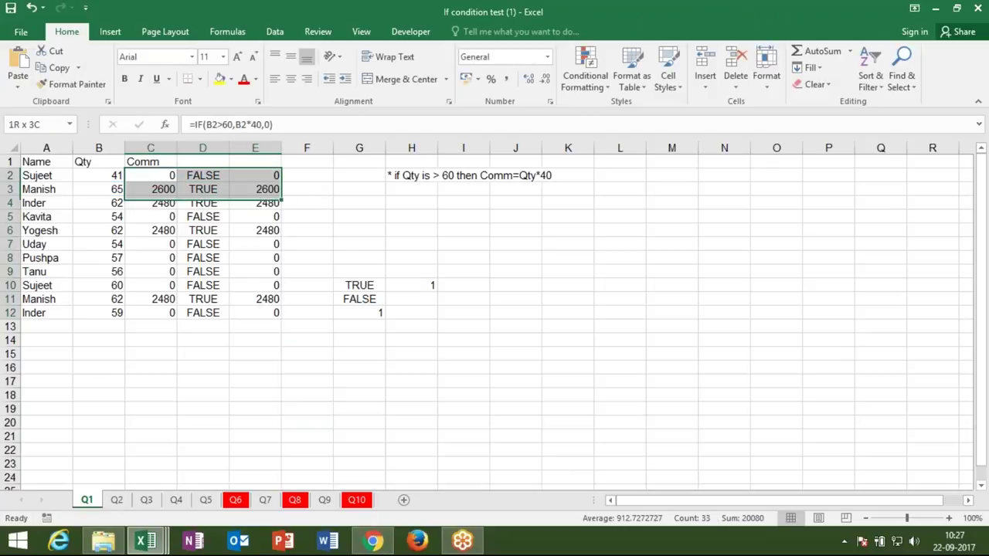
pyautogui.press('Delete')
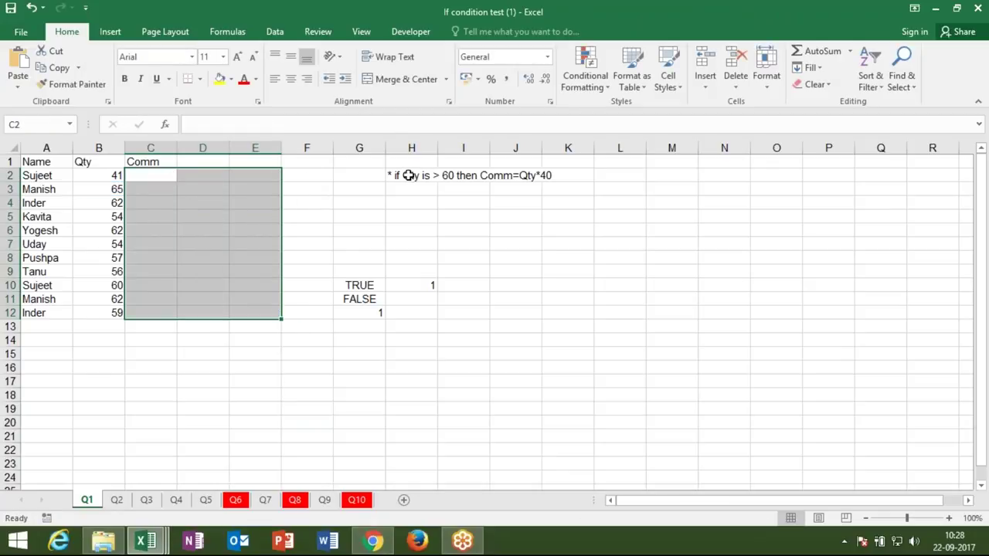
# Clear the leftover TRUE/FALSE test values in G9:I14.
pyautogui.click(409, 175)
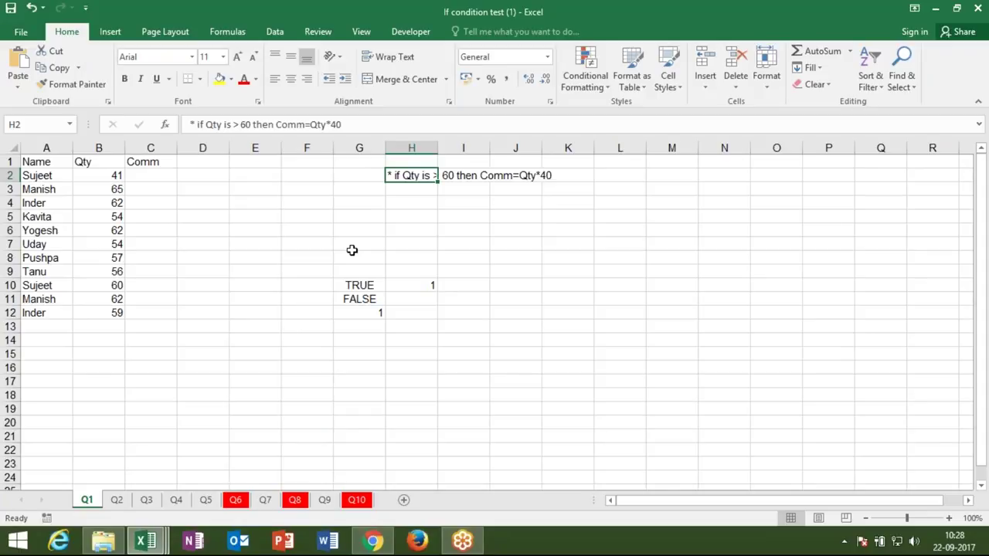
pyautogui.click(356, 269)
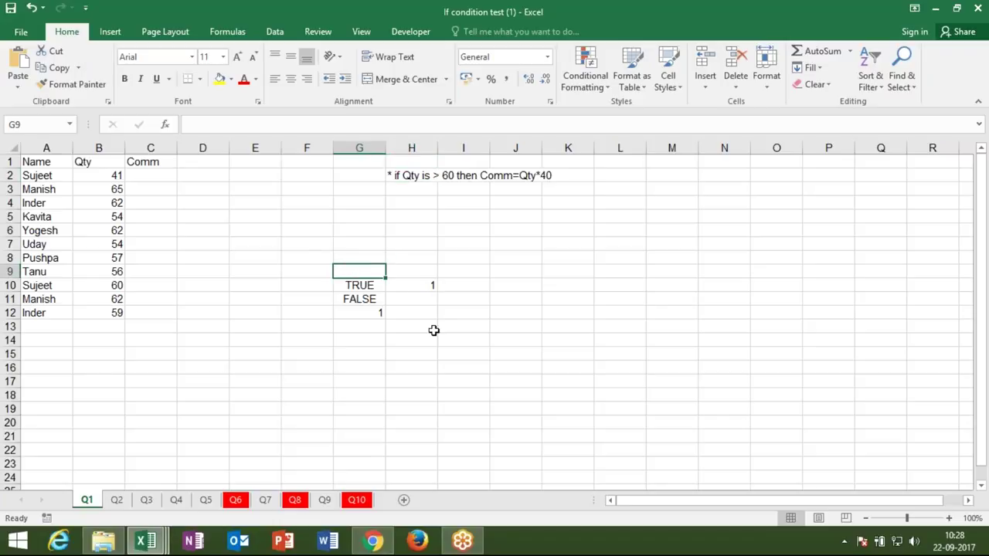
pyautogui.moveTo(433, 330); pyautogui.dragTo(441, 331)
pyautogui.press('Delete')
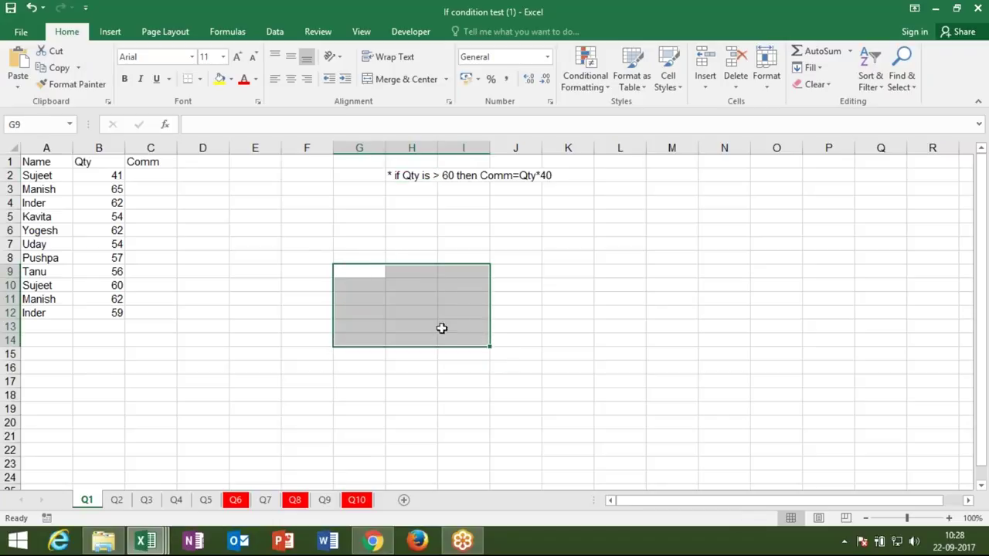
pyautogui.click(515, 203)
pyautogui.click(138, 171)
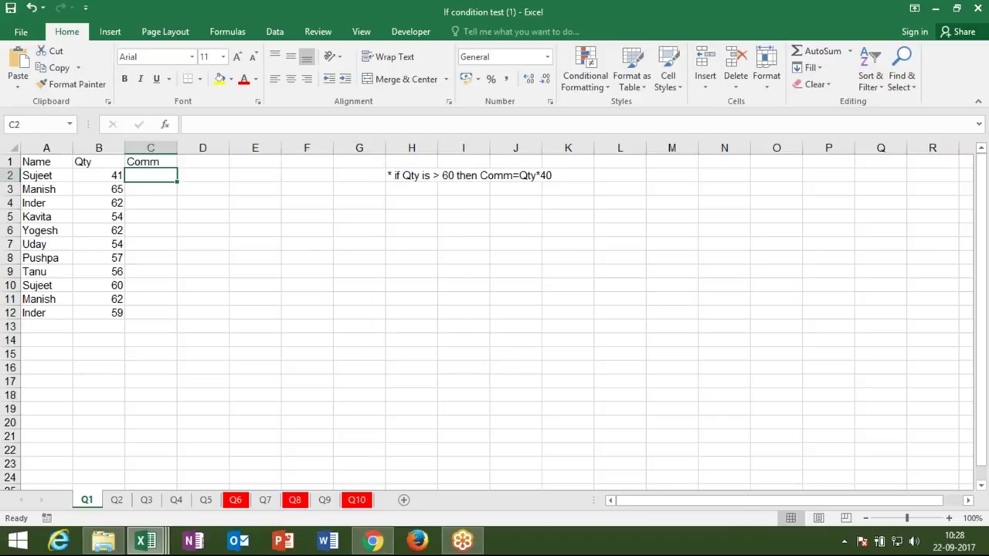
# Enter =IF(B2>60,B2*40,0) in C2 and fill it down the Comm column to C12.
pyautogui.write('=IF(')
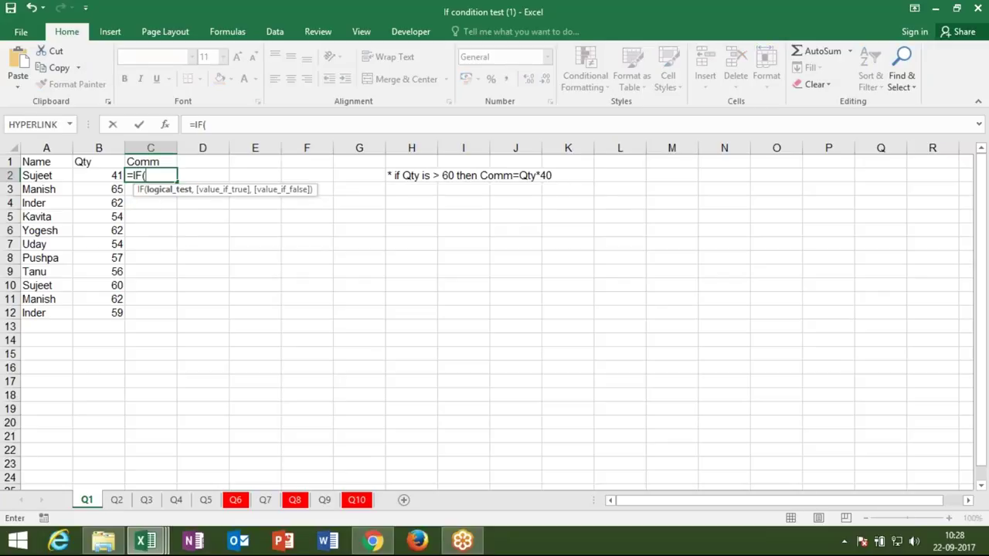
pyautogui.click(110, 175)
pyautogui.write('>')
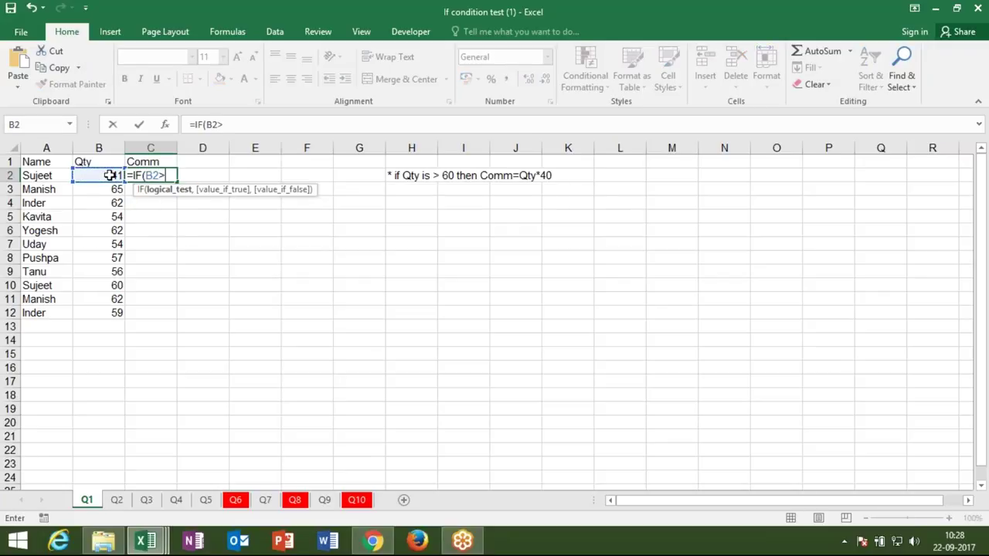
pyautogui.press('BackSpace')
pyautogui.write('>9')
pyautogui.write('0')
pyautogui.press('BackSpace')
pyautogui.press('BackSpace')
pyautogui.write('60,')
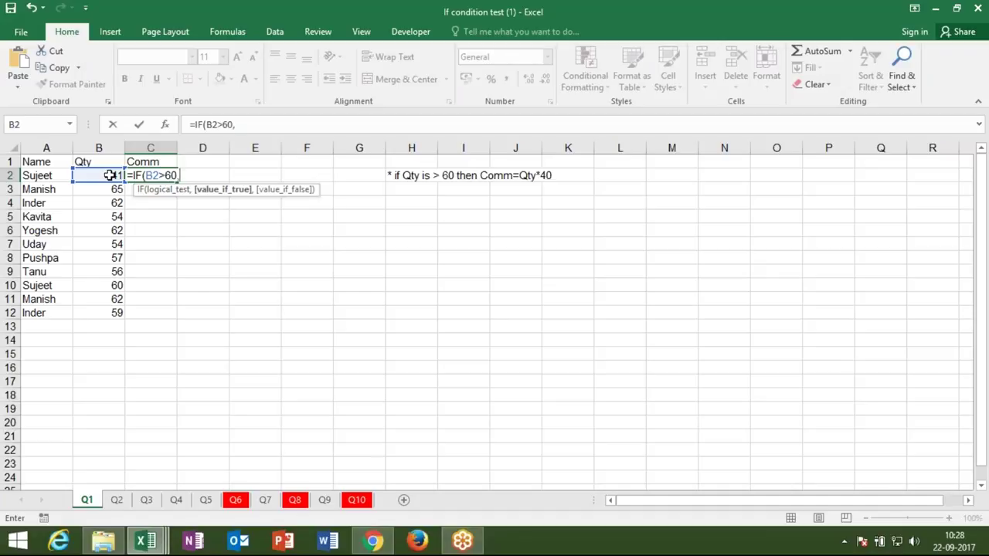
pyautogui.click(110, 176)
pyautogui.write('*')
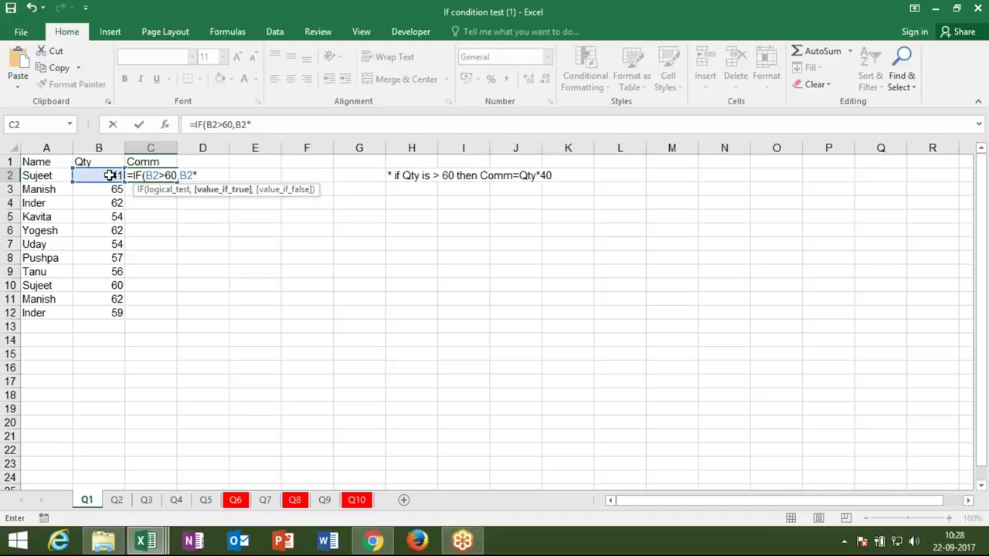
pyautogui.write('40,0')
pyautogui.press('Return')
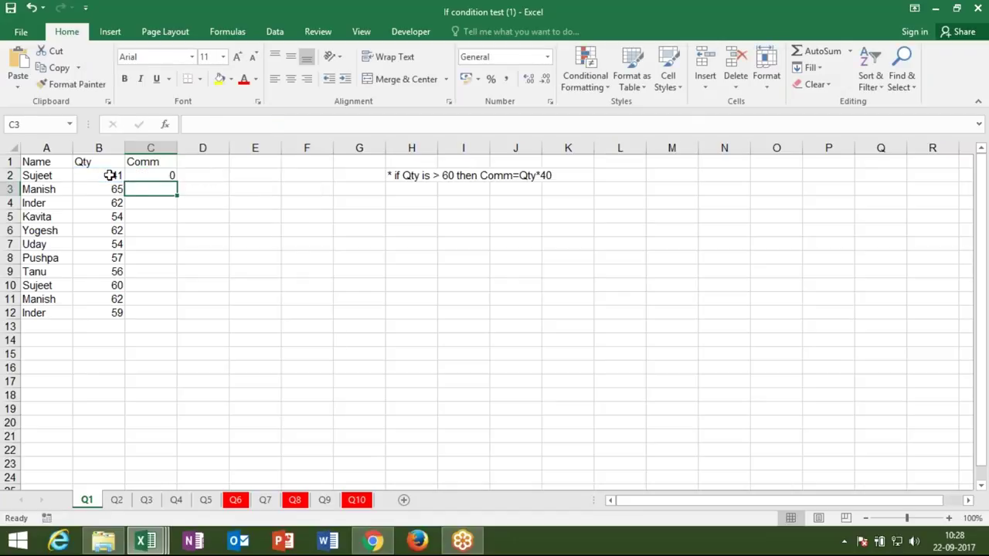
pyautogui.press('Up')
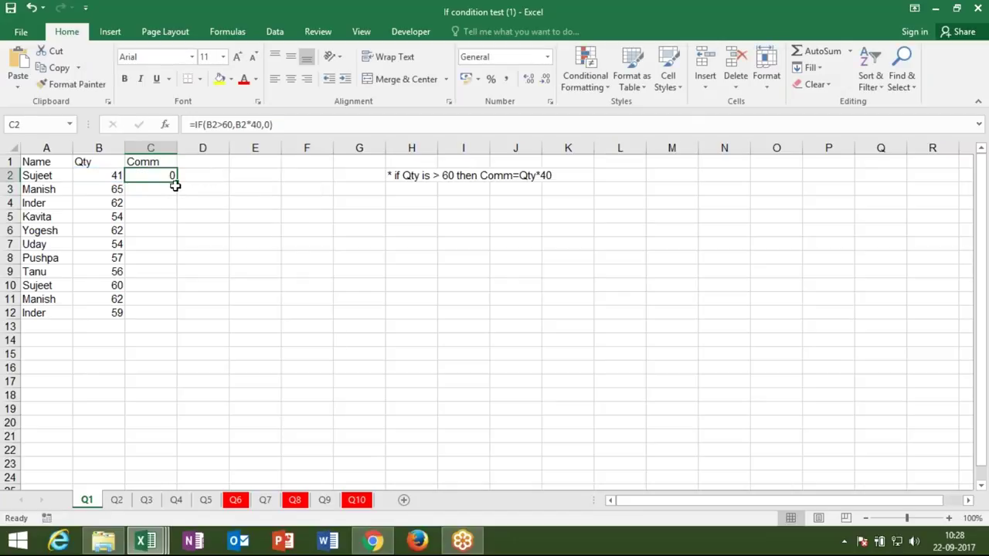
pyautogui.doubleClick(175, 183)
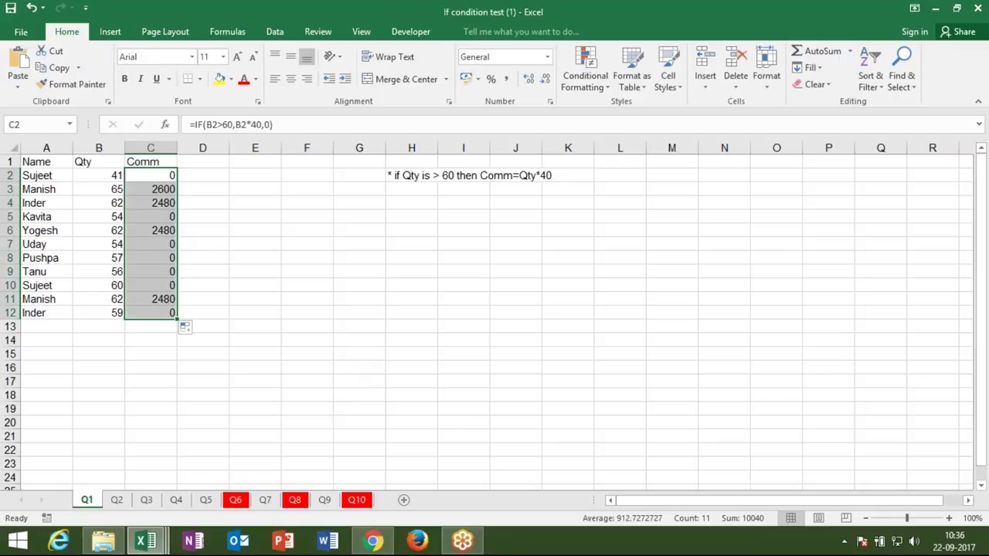
# Enter the comparison =E16>60 in F16, which evaluates to FALSE.
pyautogui.doubleClick(292, 324)
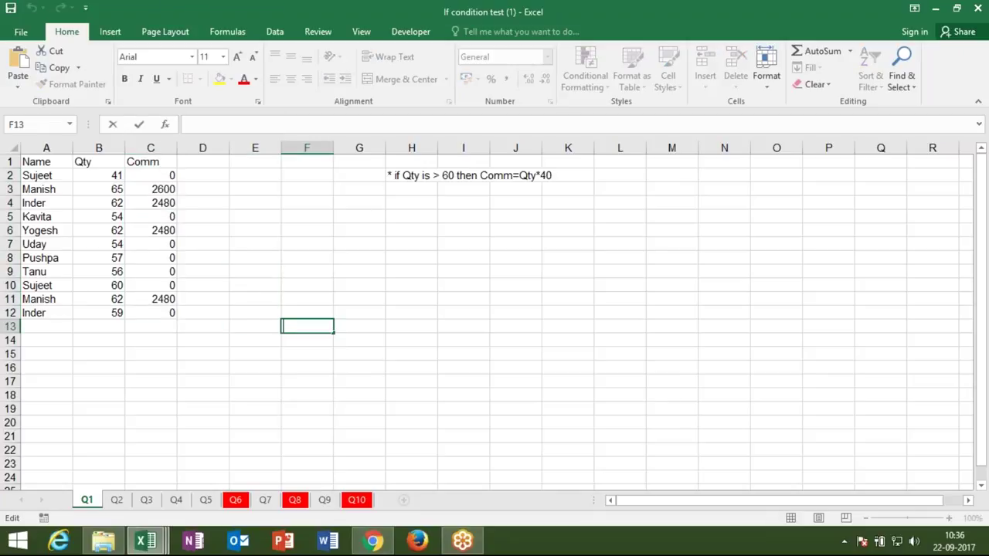
pyautogui.click(324, 365)
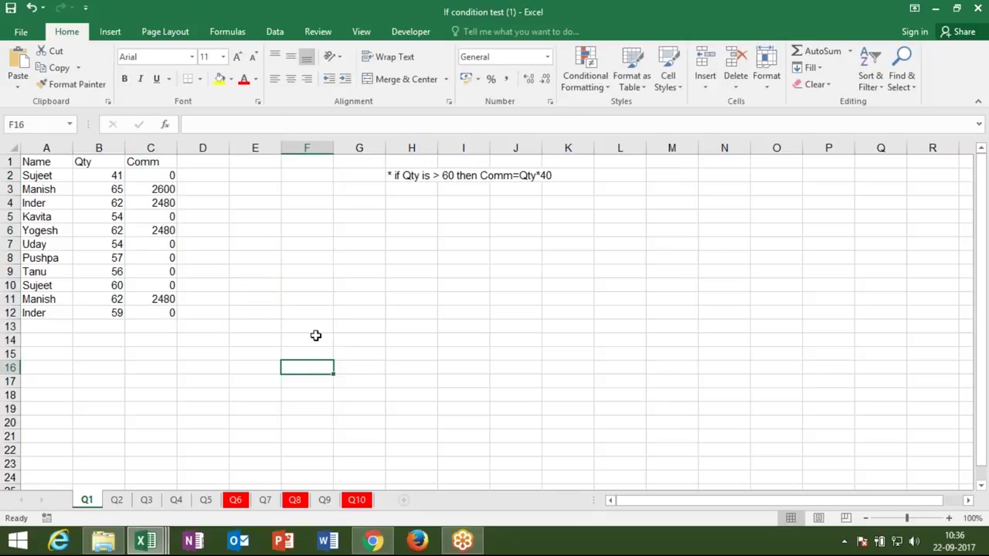
pyautogui.write('=')
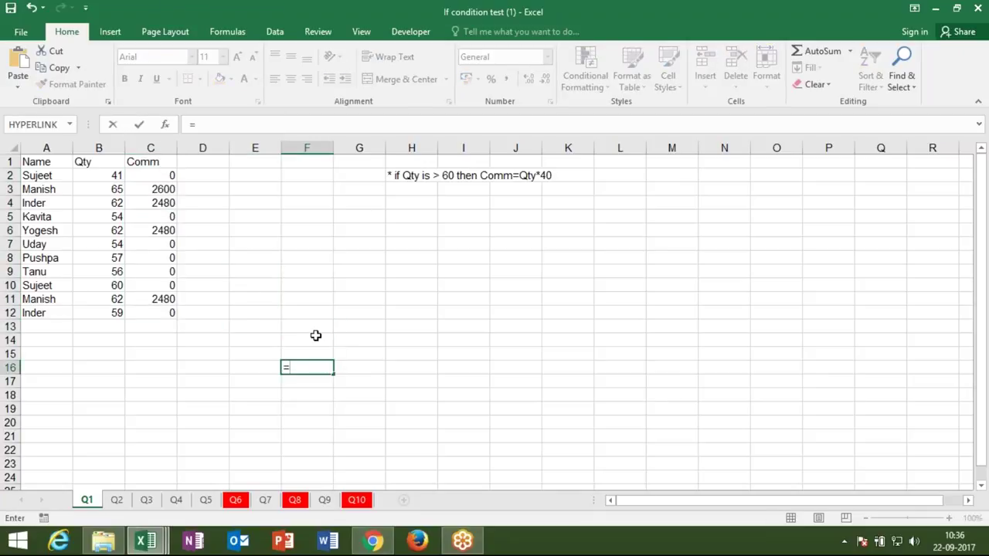
pyautogui.press('Left')
pyautogui.write('>60')
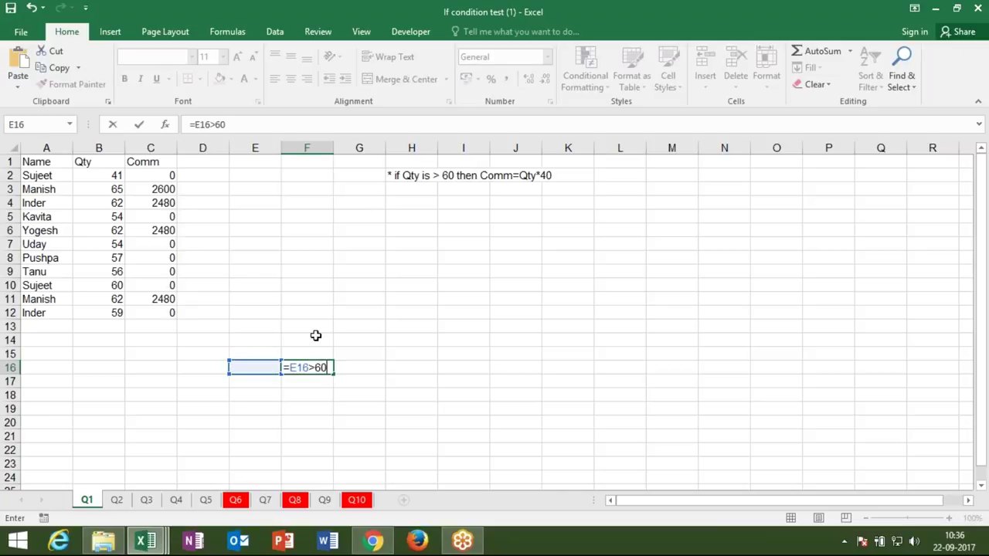
pyautogui.press('Return')
pyautogui.press('Up')
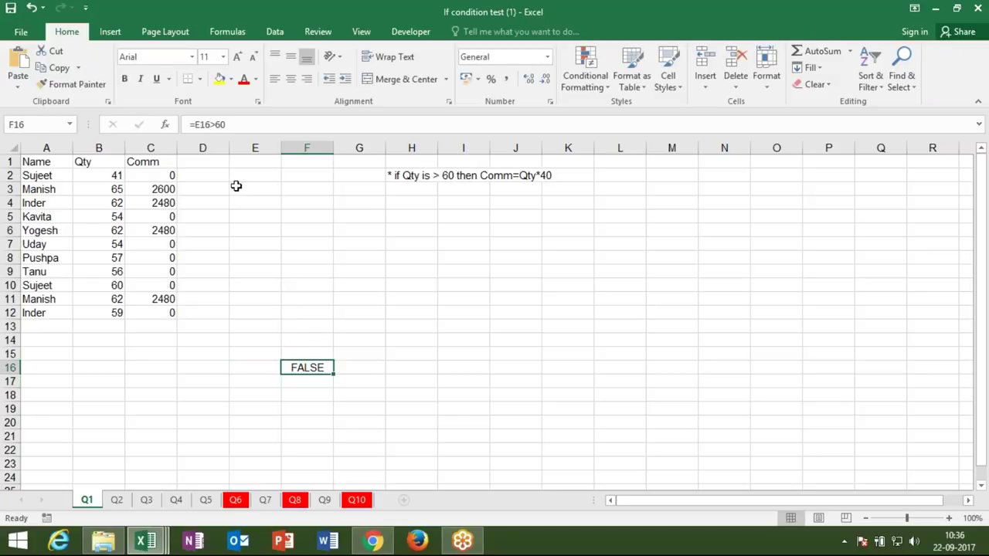
pyautogui.click(429, 341)
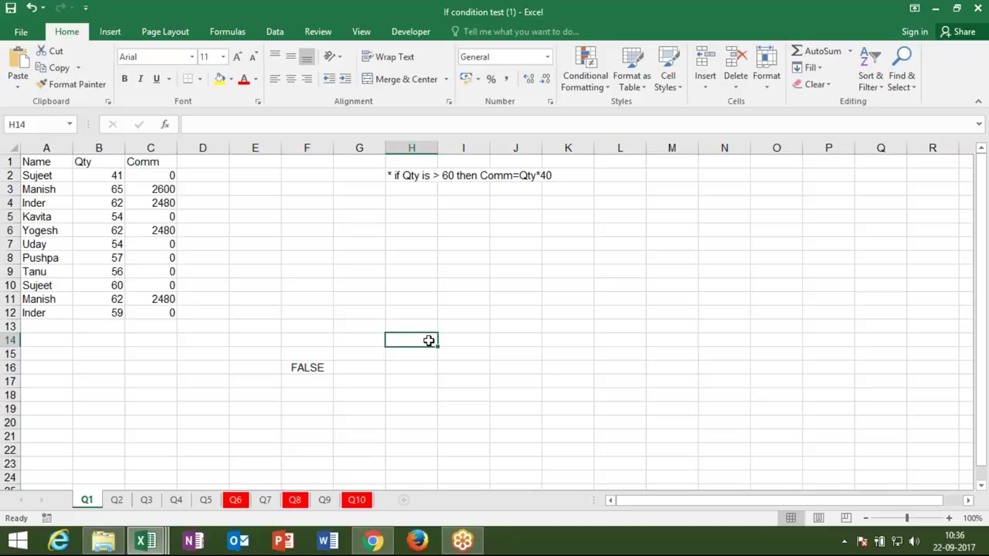
# Type FALSE in H14 and TRUE in H15.
pyautogui.write('Fsld')
pyautogui.press('BackSpace')
pyautogui.press('BackSpace')
pyautogui.press('BackSpace')
pyautogui.write('alse\\')
pyautogui.press('BackSpace')
pyautogui.press('Return')
pyautogui.write('true')
pyautogui.hotkey('ctrl', 'Return')
# Put 1 in I14 and 0 in I15 beside the logical values.
pyautogui.press('Up')
pyautogui.press('Right')
pyautogui.write('1')
pyautogui.press('Return')
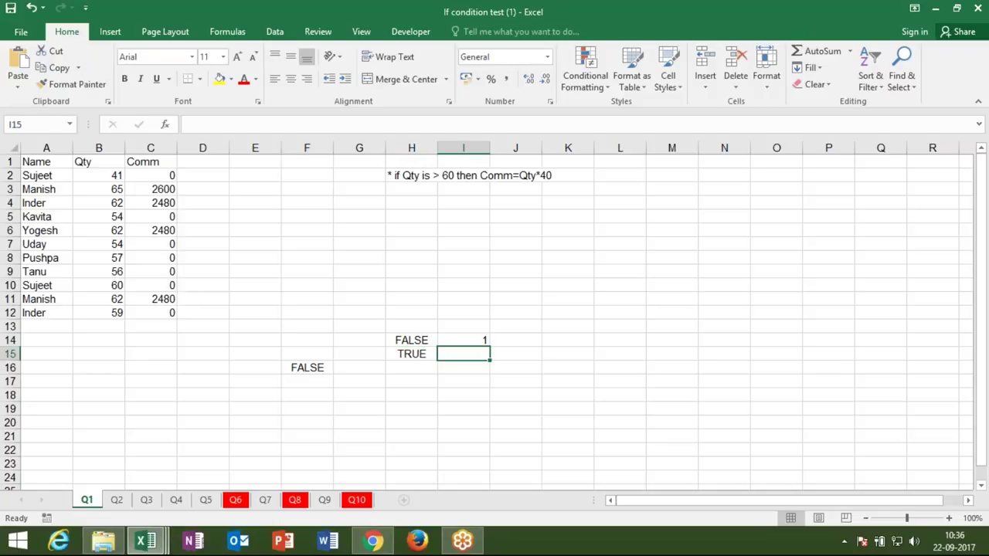
pyautogui.write('1')
pyautogui.press('BackSpace')
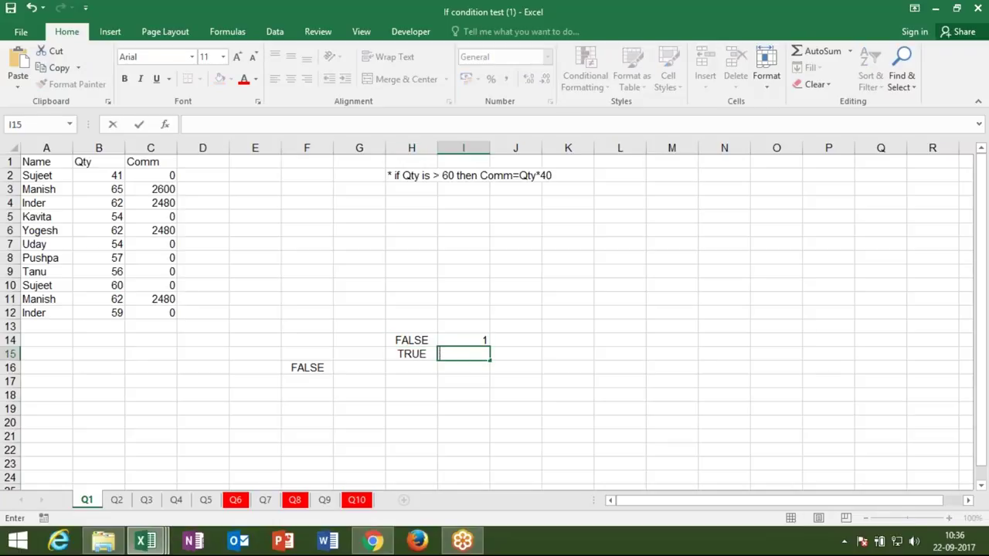
pyautogui.write('0')
pyautogui.press('Return')
# Sum the two logical values with =H14+H15 in H16, giving 1.
pyautogui.press('Left')
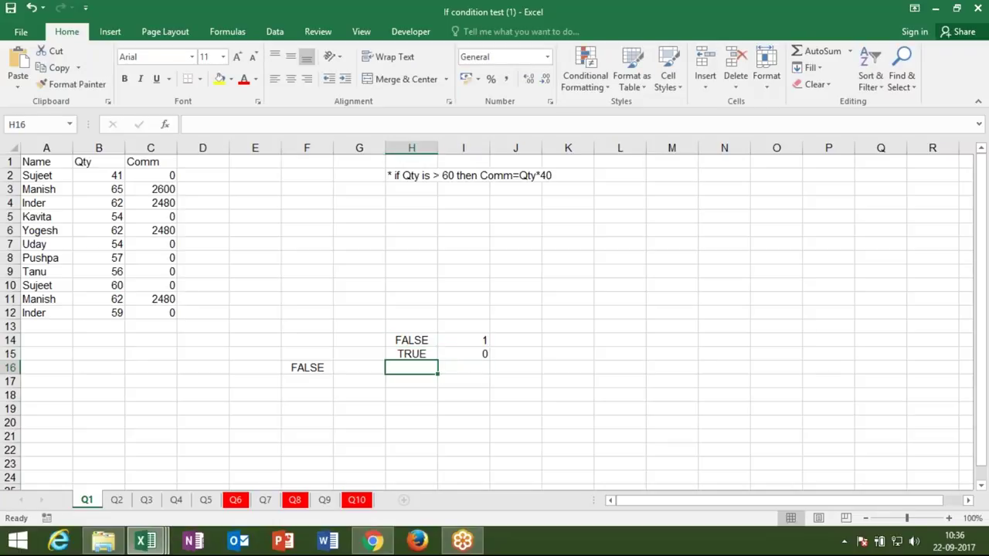
pyautogui.write('-=')
pyautogui.write('=')
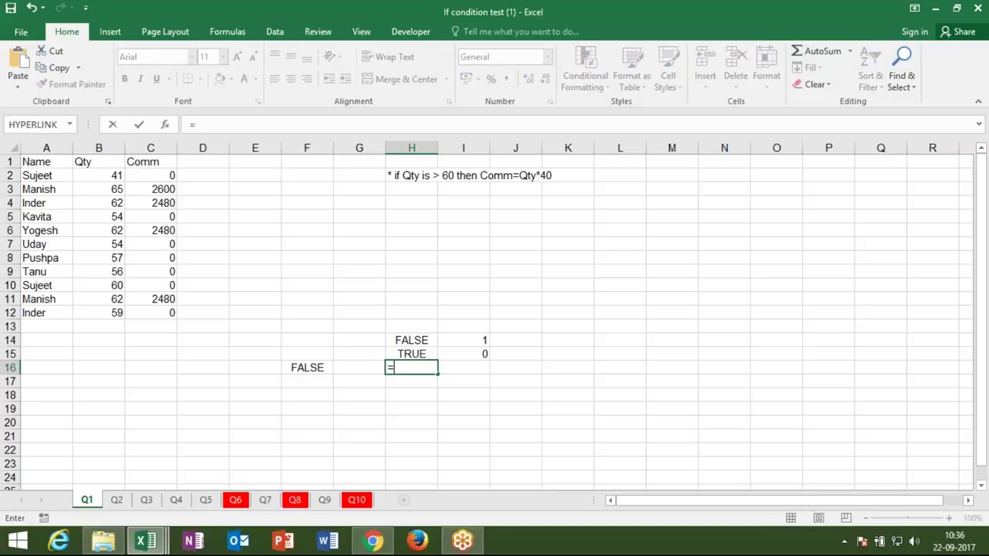
pyautogui.click(427, 340)
pyautogui.write('+')
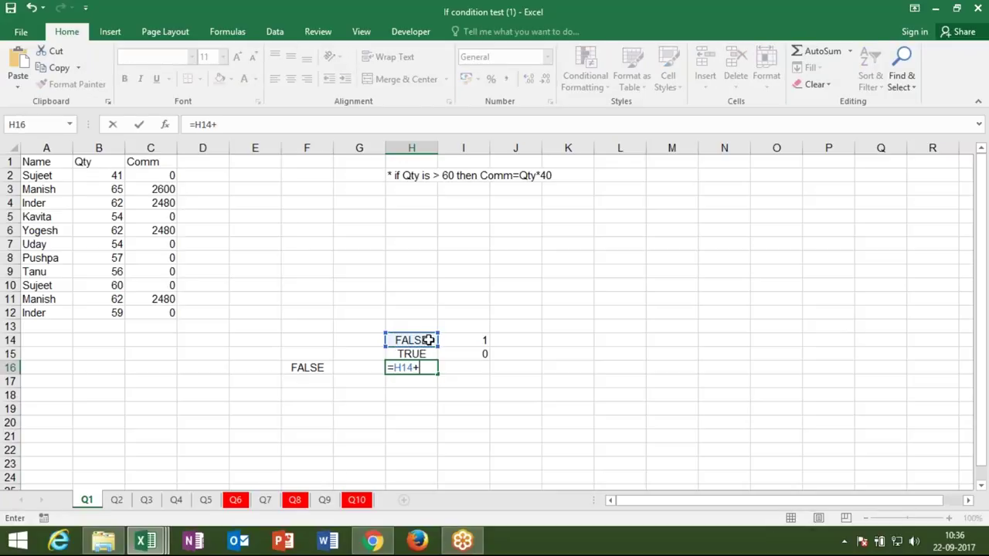
pyautogui.click(424, 354)
pyautogui.press('Return')
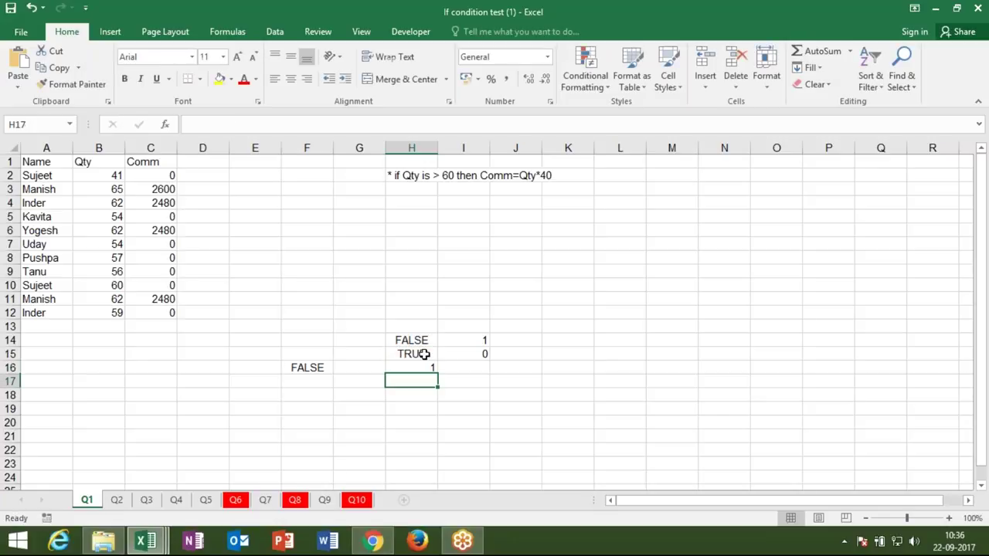
pyautogui.press('Up')
# Test the sum by changing H14 to TRUE, then undo back to FALSE.
pyautogui.click(418, 340)
pyautogui.write('true')
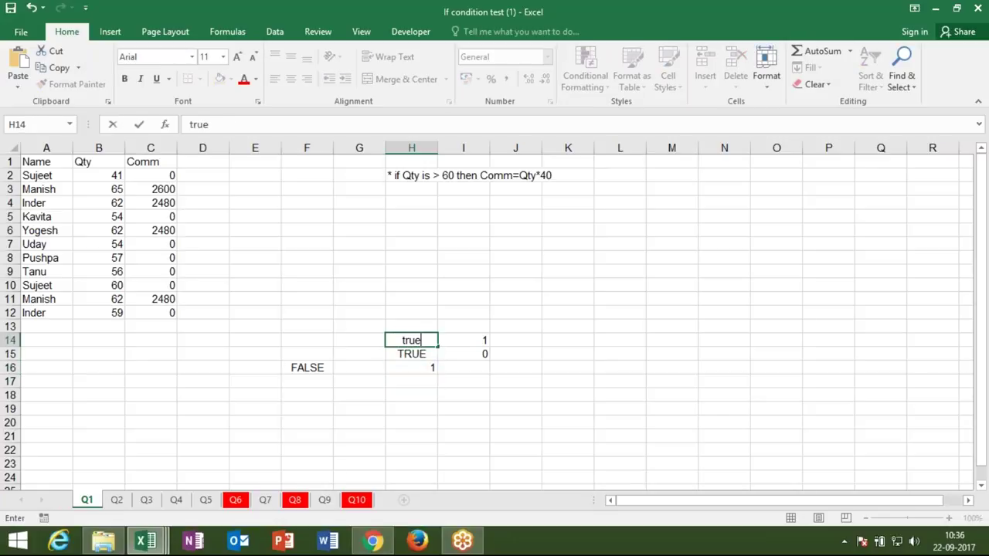
pyautogui.press('Return')
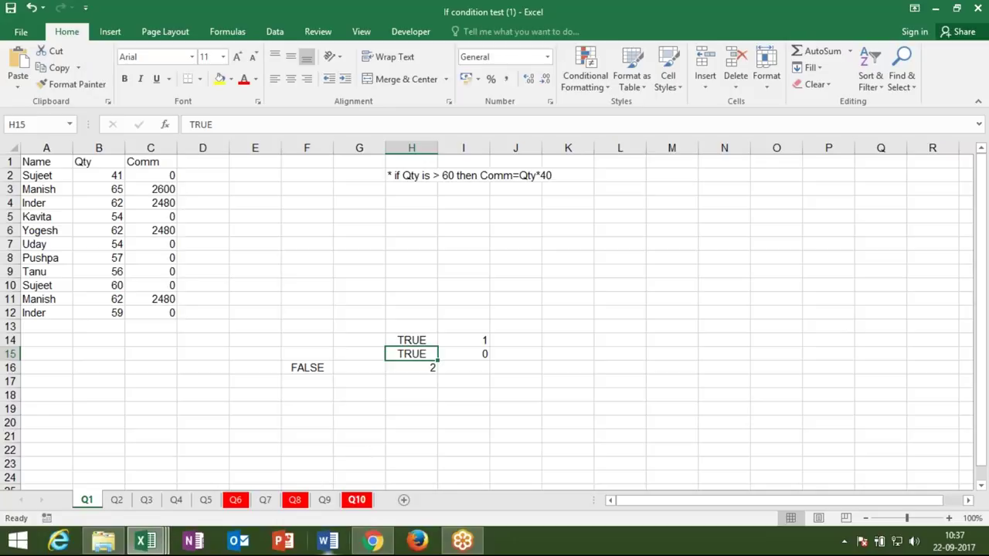
pyautogui.hotkey('ctrl', 'z')
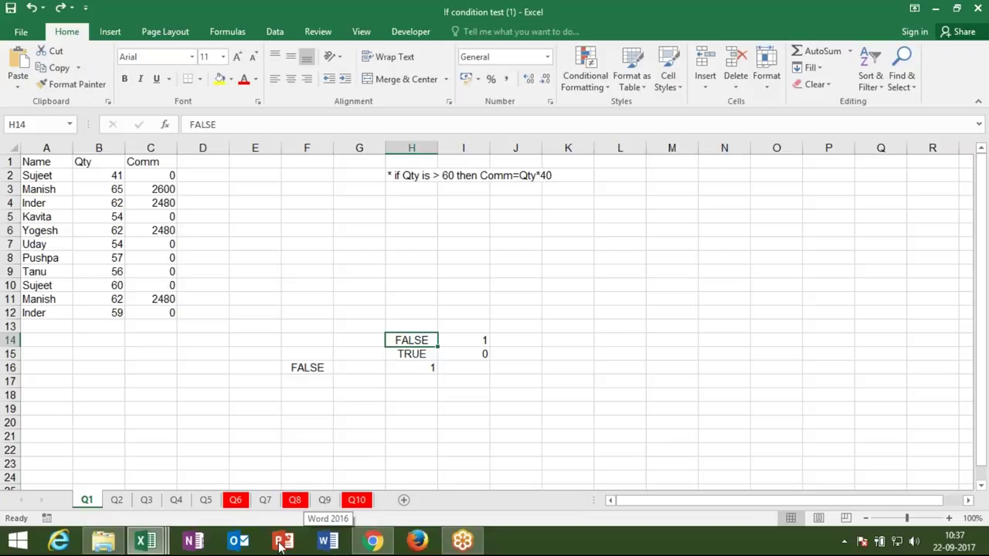
# Enter =B2>60 in D2 and fill it down to D12.
pyautogui.click(211, 178)
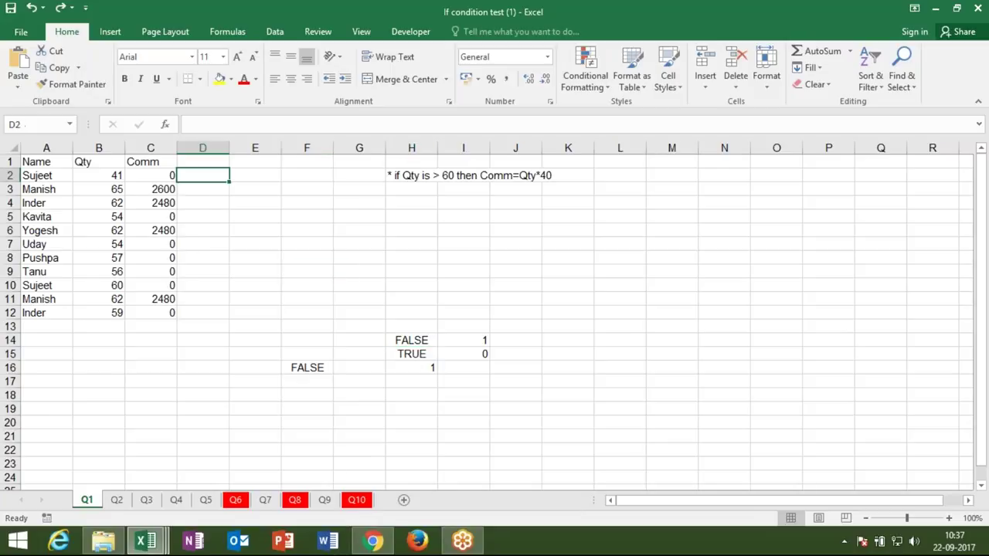
pyautogui.write('=')
pyautogui.click(115, 177)
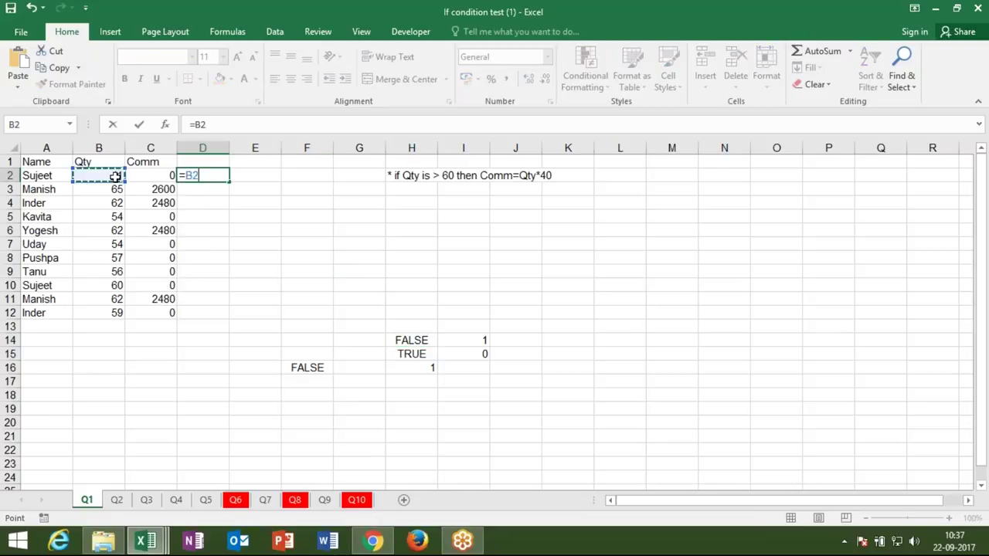
pyautogui.write('>')
pyautogui.write('60')
pyautogui.press('Return')
pyautogui.press('Up')
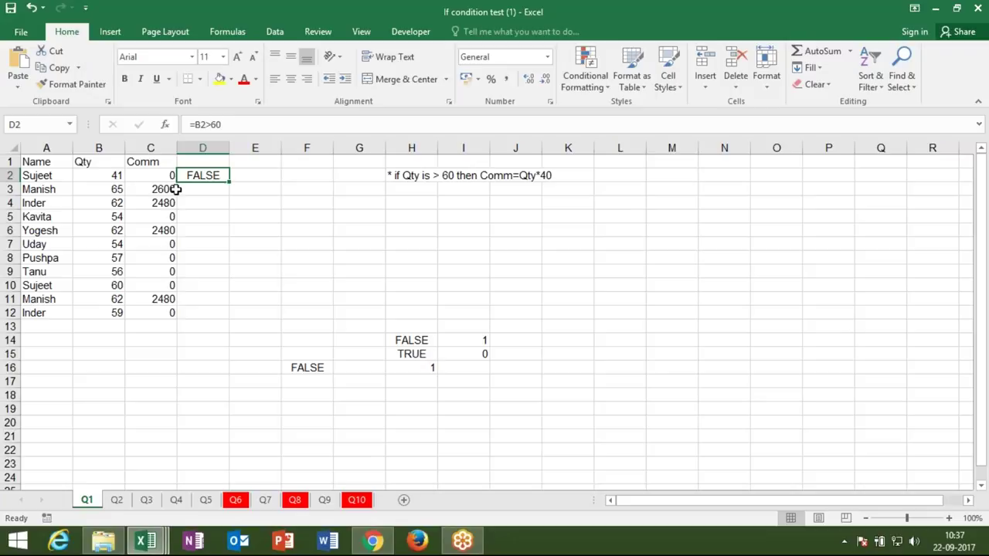
pyautogui.doubleClick(232, 183)
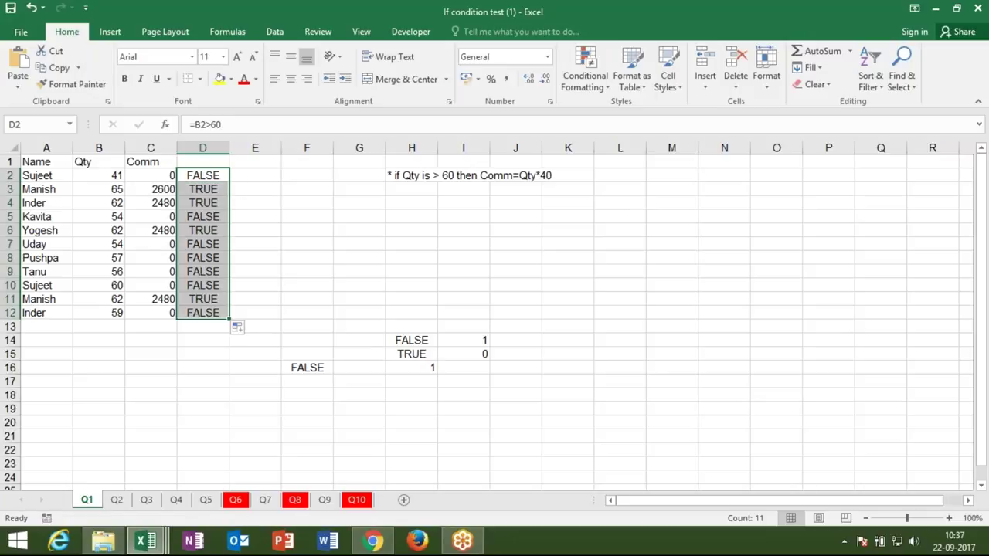
# Enter =D2*B2 in E2 and fill it down to E12.
pyautogui.click(258, 176)
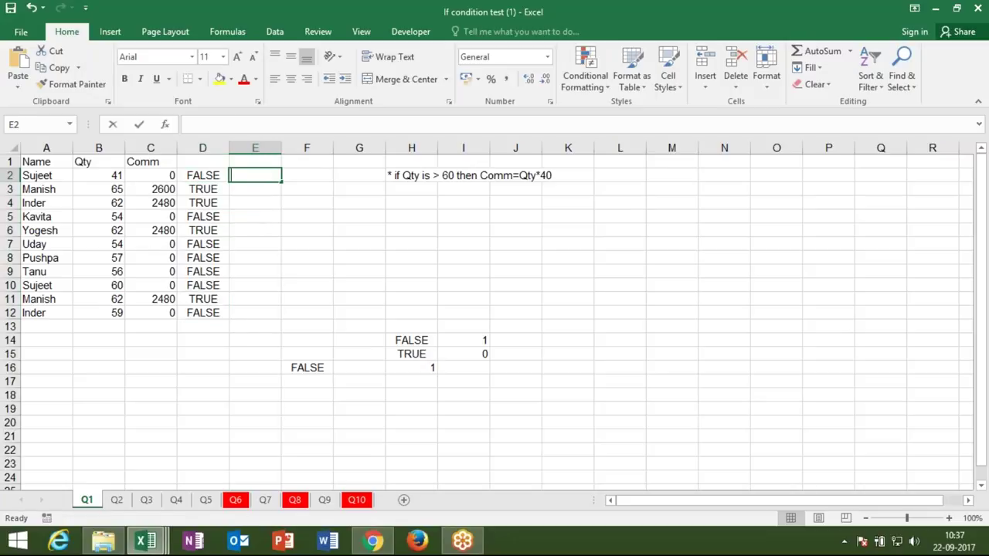
pyautogui.write('=')
pyautogui.press('Left')
pyautogui.write('*')
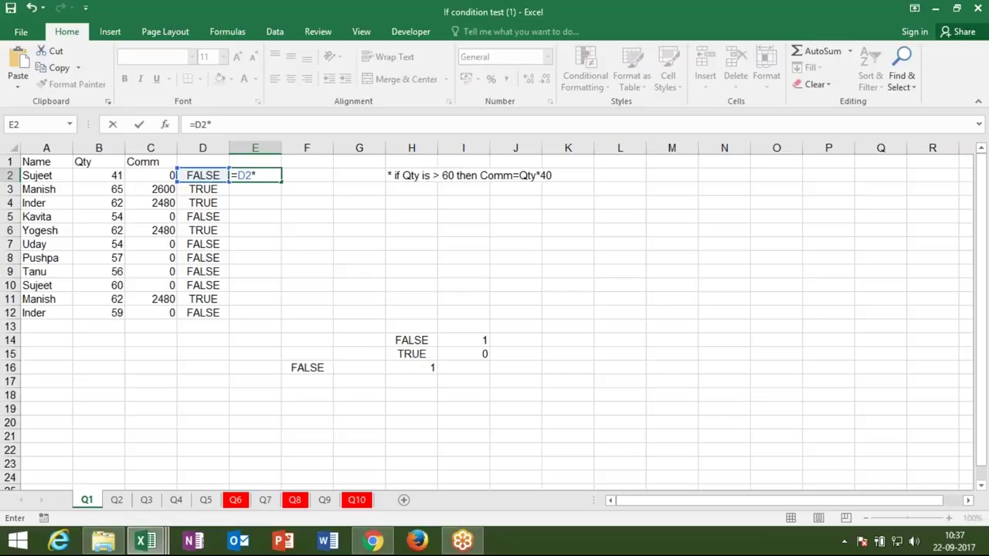
pyautogui.click(110, 175)
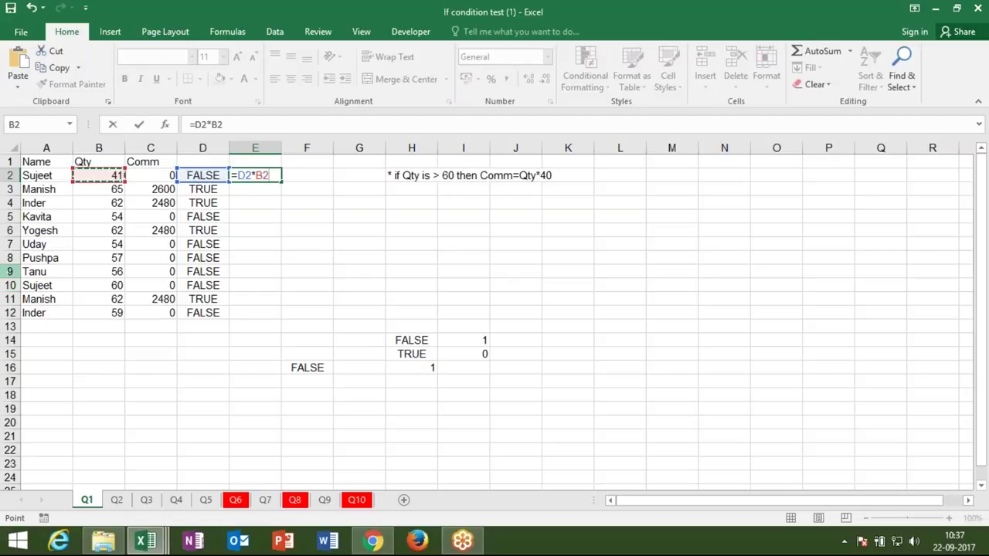
pyautogui.press('Return')
pyautogui.press('Up')
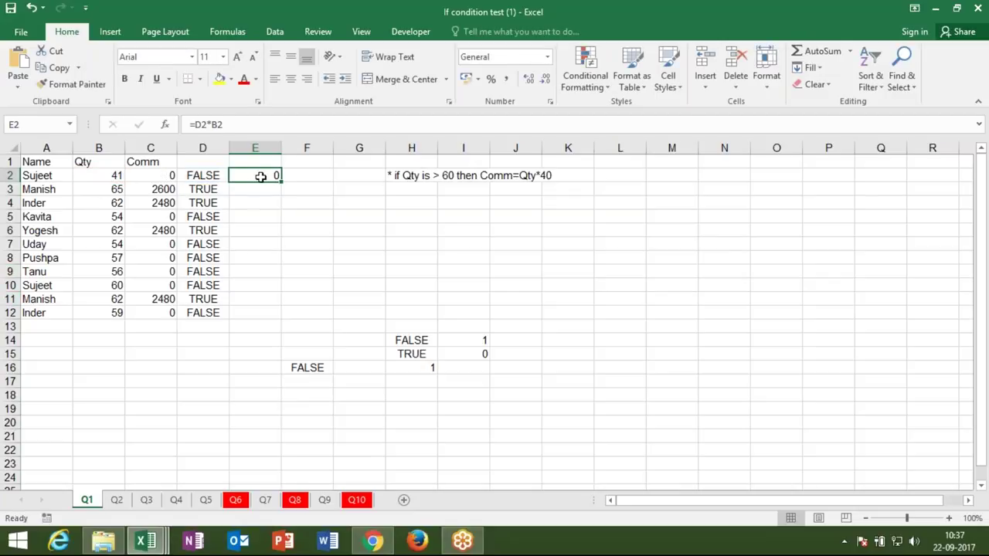
pyautogui.doubleClick(281, 180)
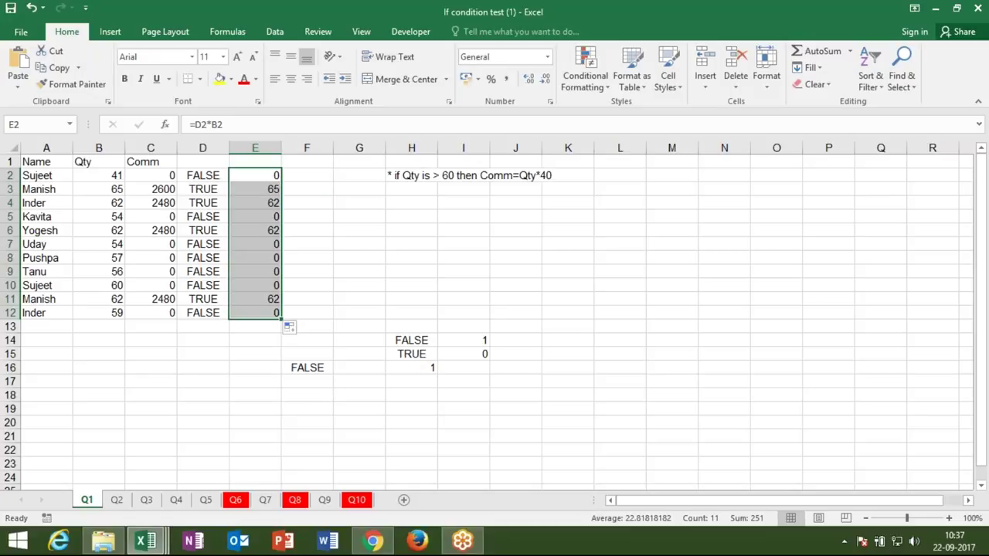
pyautogui.click(307, 175)
# Enter =E2*40 in F2 and fill it down to F12.
pyautogui.write('=')
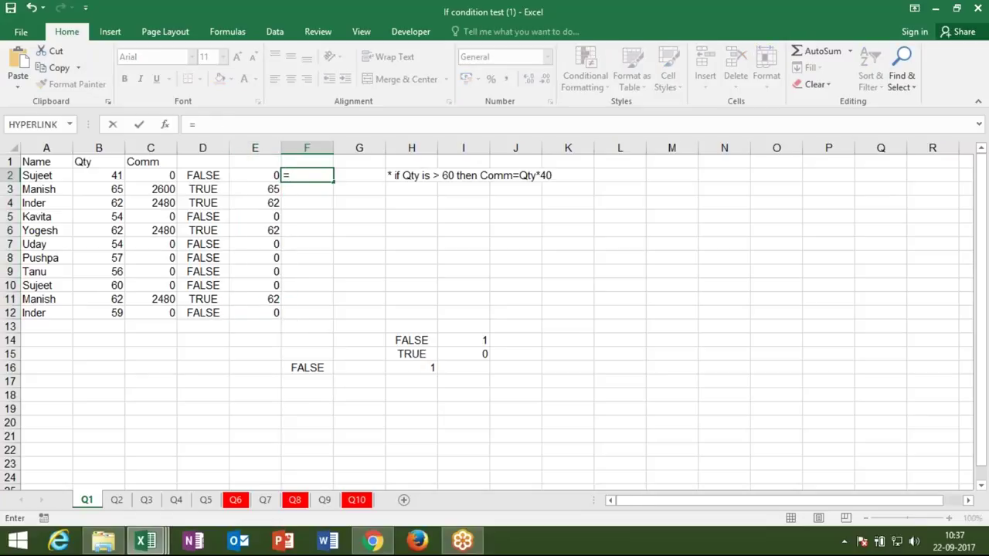
pyautogui.click(255, 176)
pyautogui.write('*40')
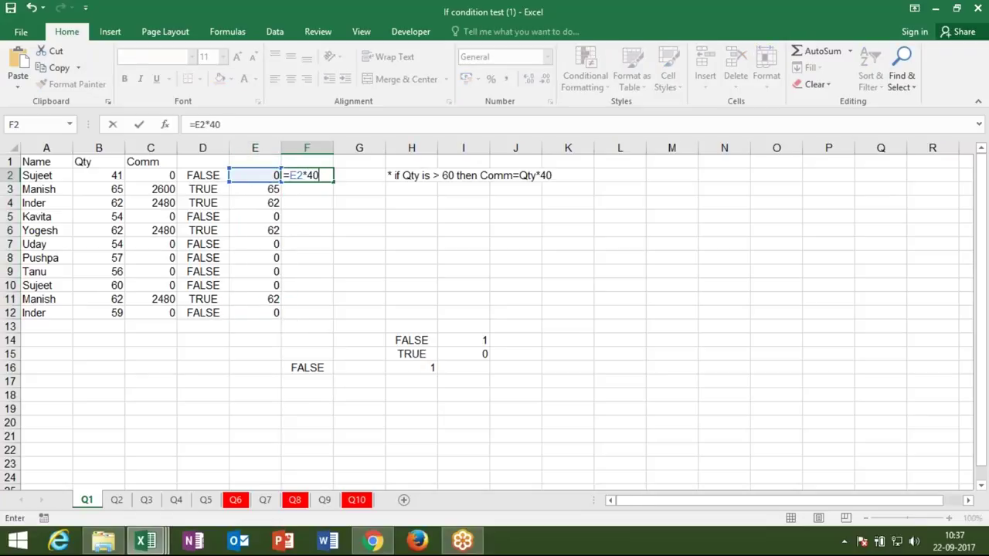
pyautogui.press('Return')
pyautogui.click(306, 173)
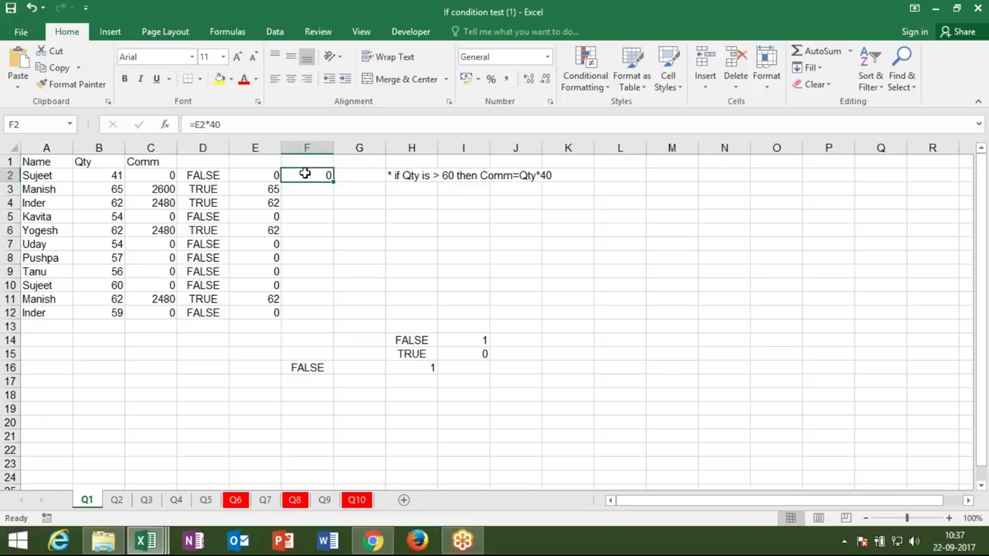
pyautogui.doubleClick(333, 182)
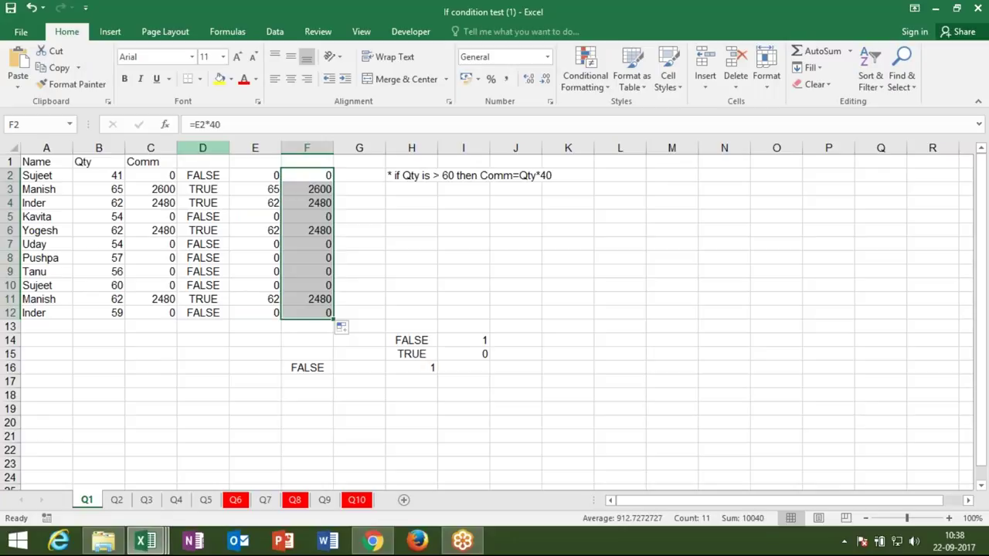
pyautogui.click(205, 146)
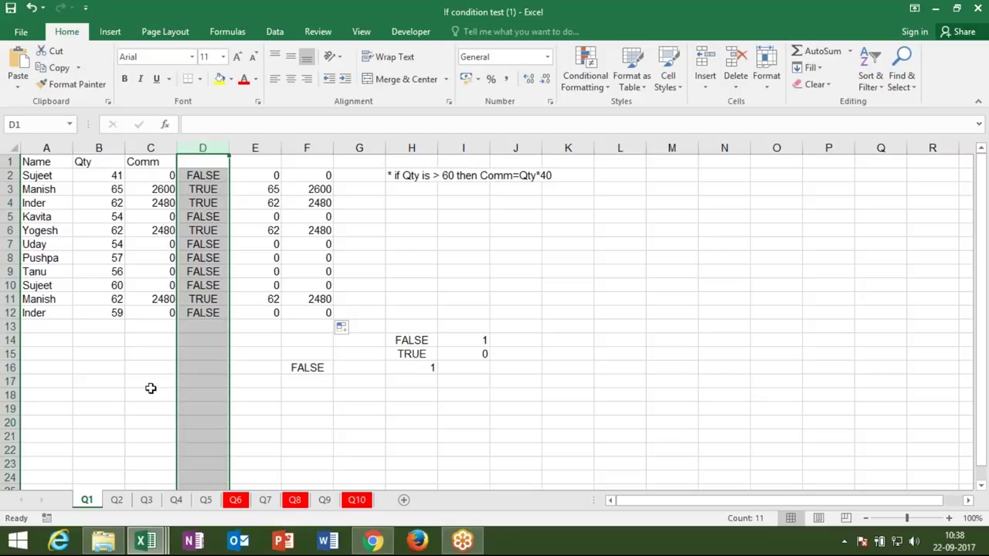
# On sheet Q2, inspect the Marks value in B3 and the Pass/Fail IF formula in C2.
pyautogui.click(118, 500)
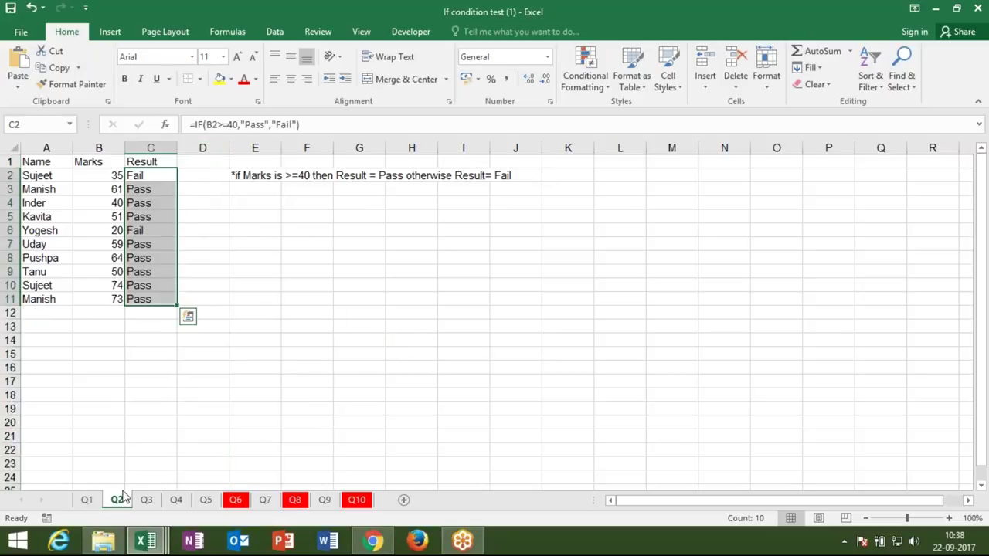
pyautogui.click(116, 189)
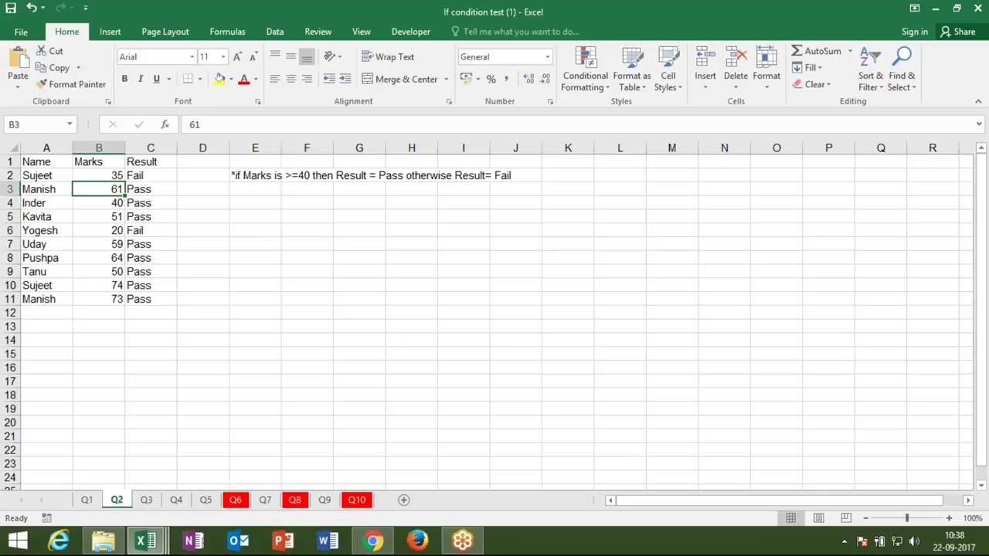
pyautogui.click(128, 176)
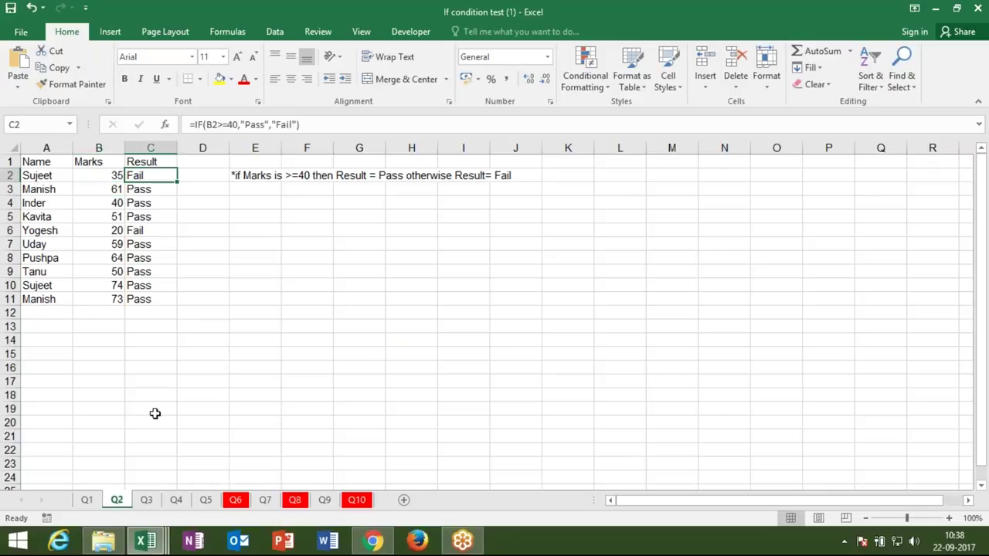
pyautogui.click(147, 500)
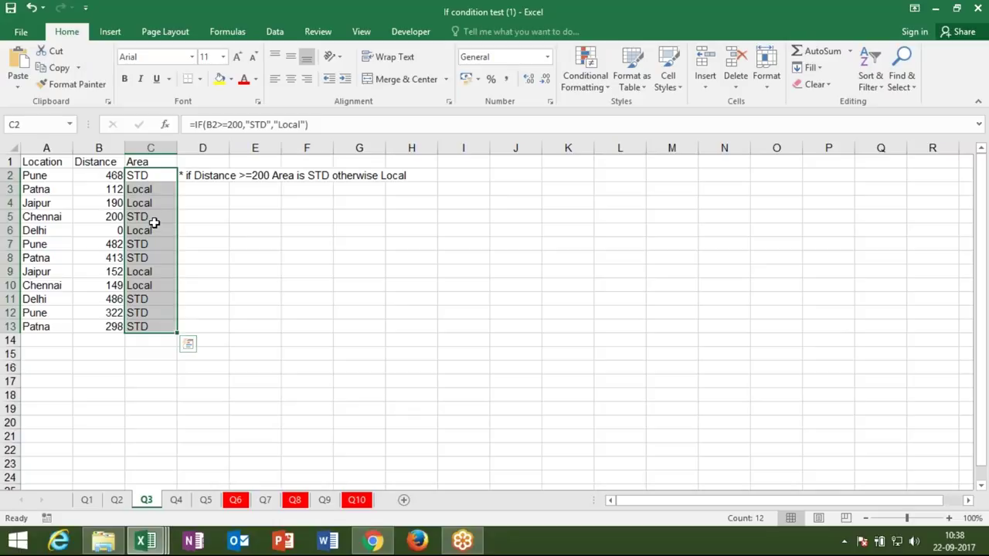
# On sheet Q3, inspect the Distance value in B3 and the STD/Local formula in C2.
pyautogui.click(114, 188)
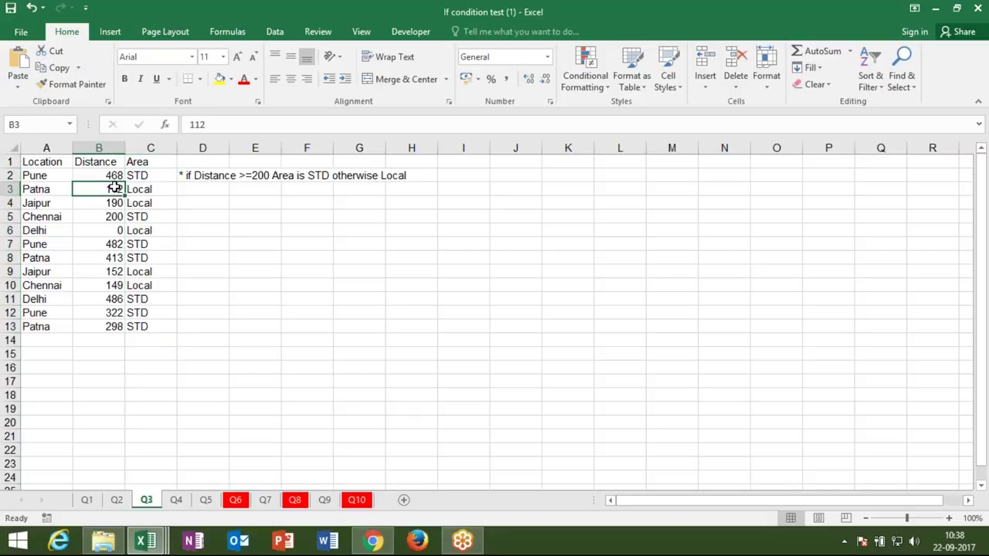
pyautogui.click(141, 177)
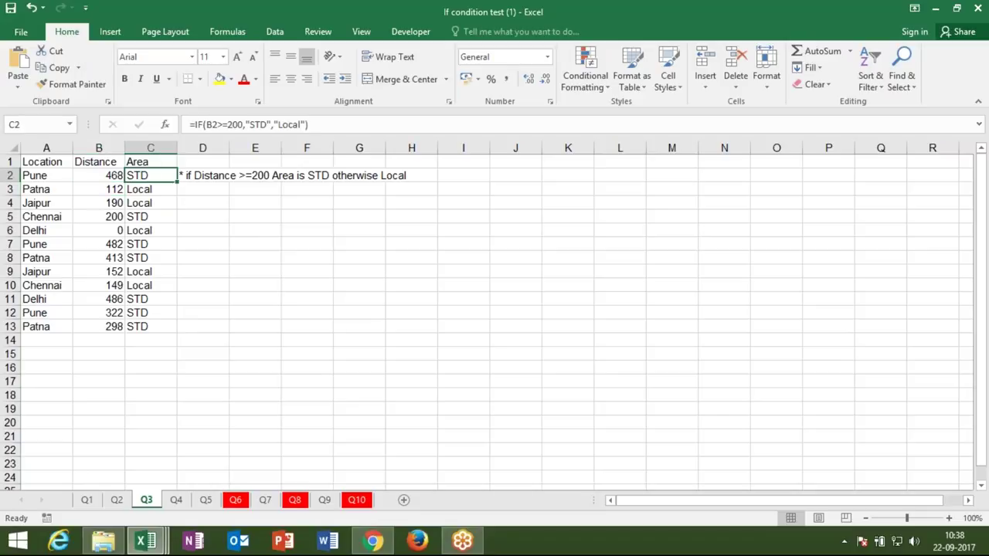
pyautogui.click(176, 501)
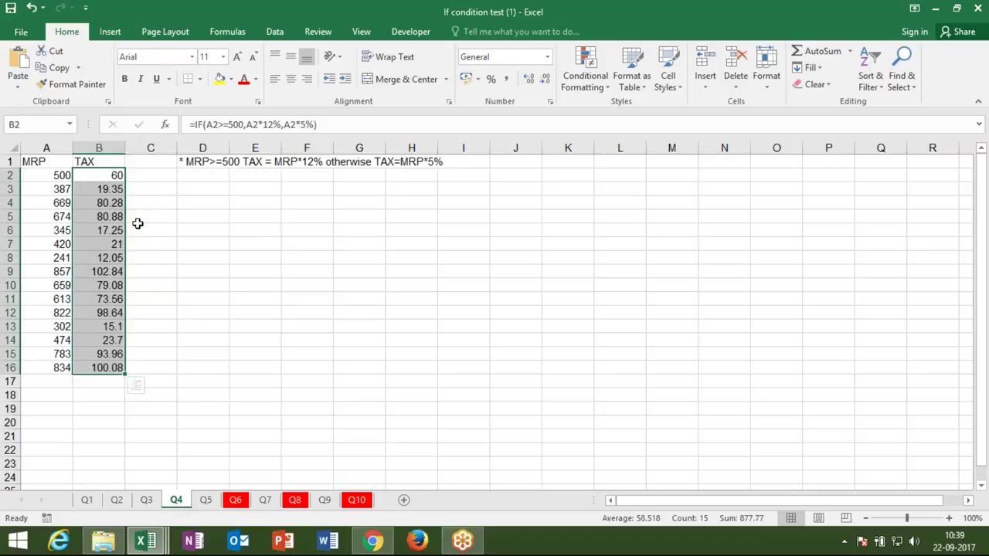
# View B2's TAX formula =IF(A2>=500,A2*12%,A2*5%) on Q4 without changing it.
pyautogui.click(111, 176)
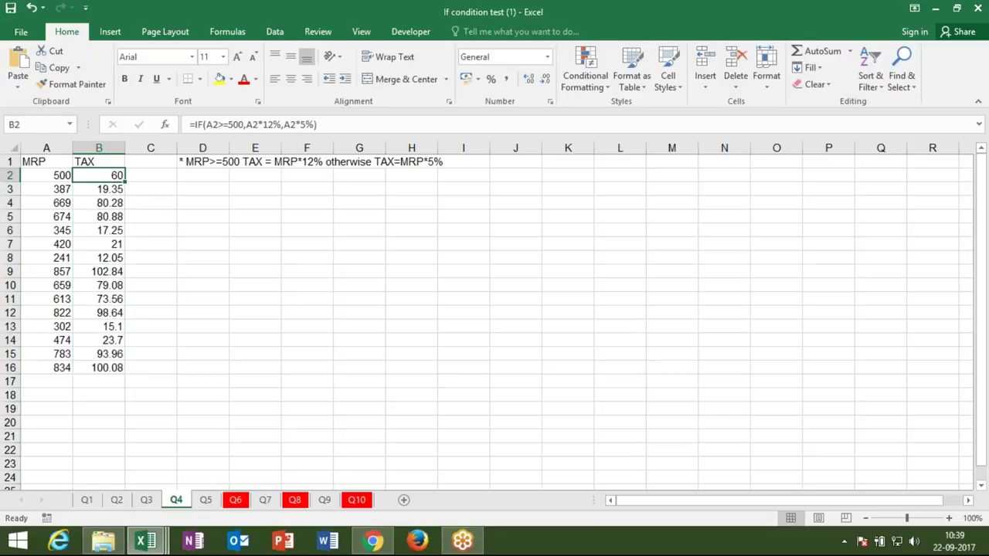
pyautogui.doubleClick(113, 175)
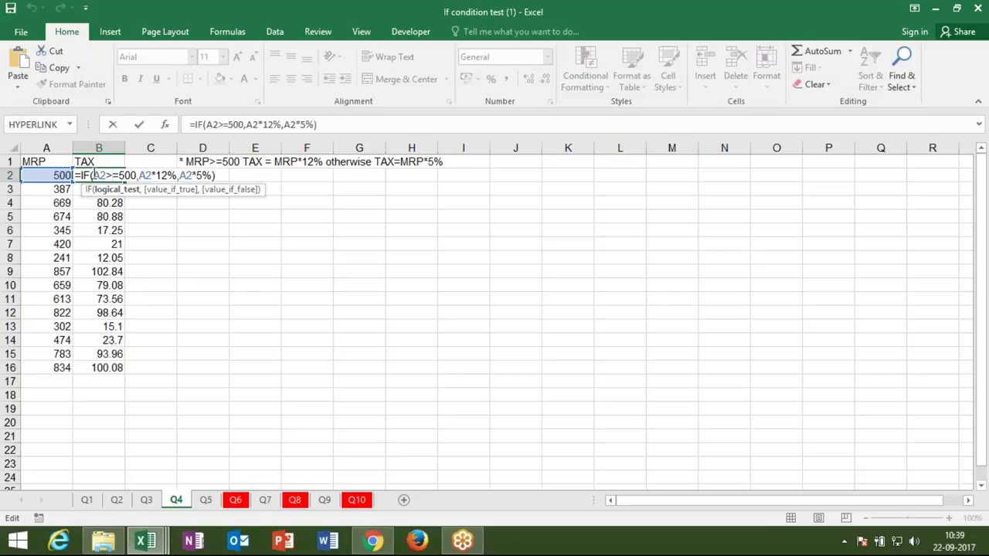
pyautogui.moveTo(139, 175); pyautogui.dragTo(211, 177)
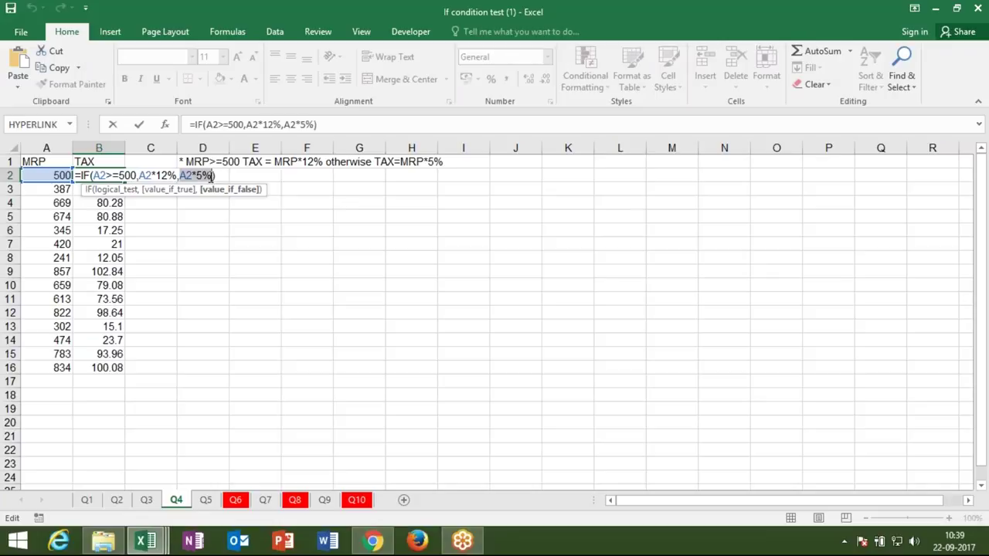
pyautogui.press('Return')
pyautogui.press('Up')
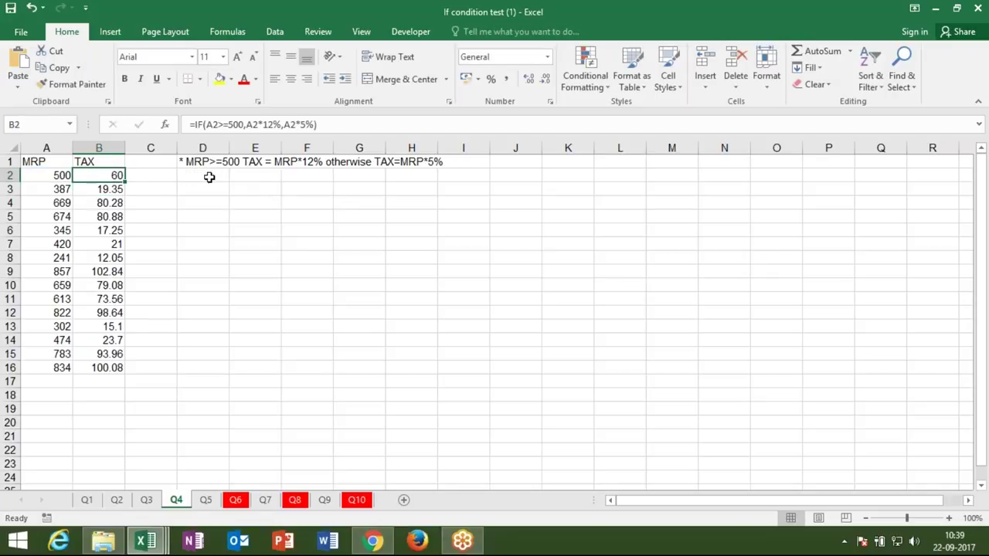
pyautogui.click(206, 502)
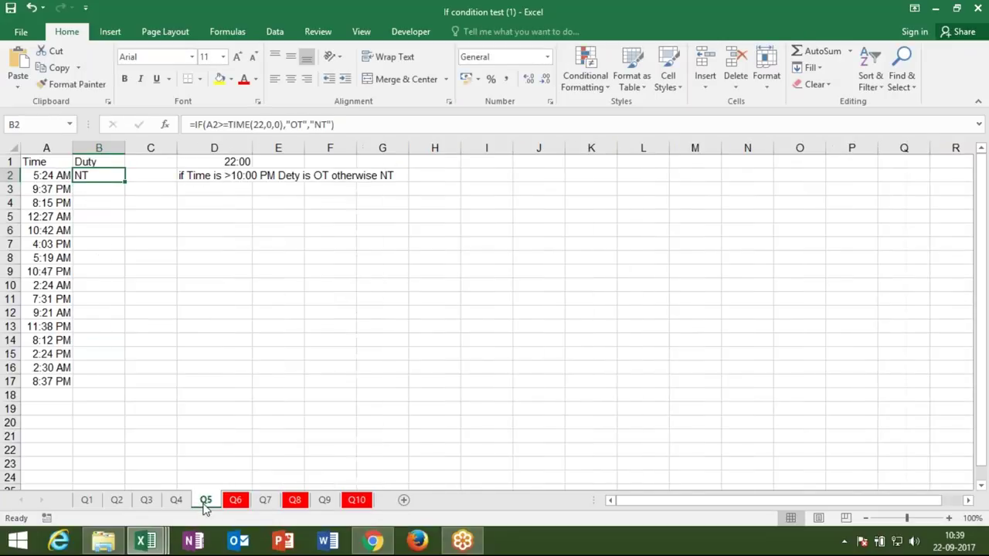
# Replace B2's Duty with =IF(A2>D1,"OT","NT"), comparing A2's time against the 22:00 cutoff in D1.
pyautogui.press('Delete')
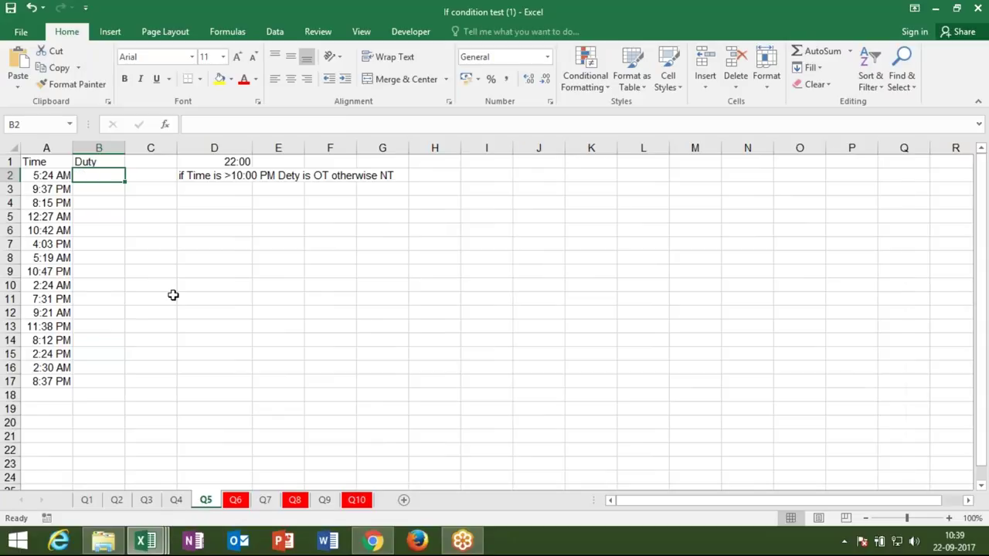
pyautogui.click(243, 160)
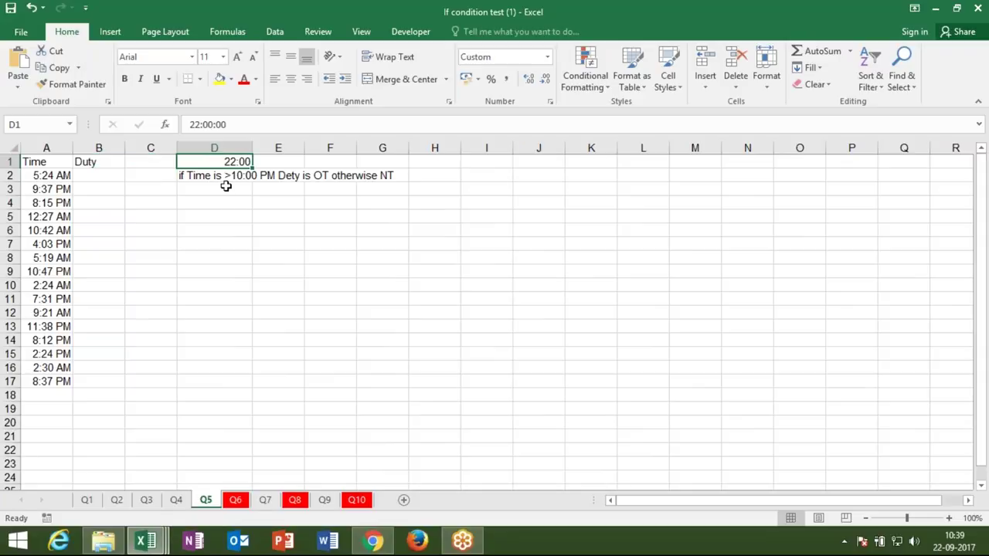
pyautogui.click(99, 175)
pyautogui.write('=IF(')
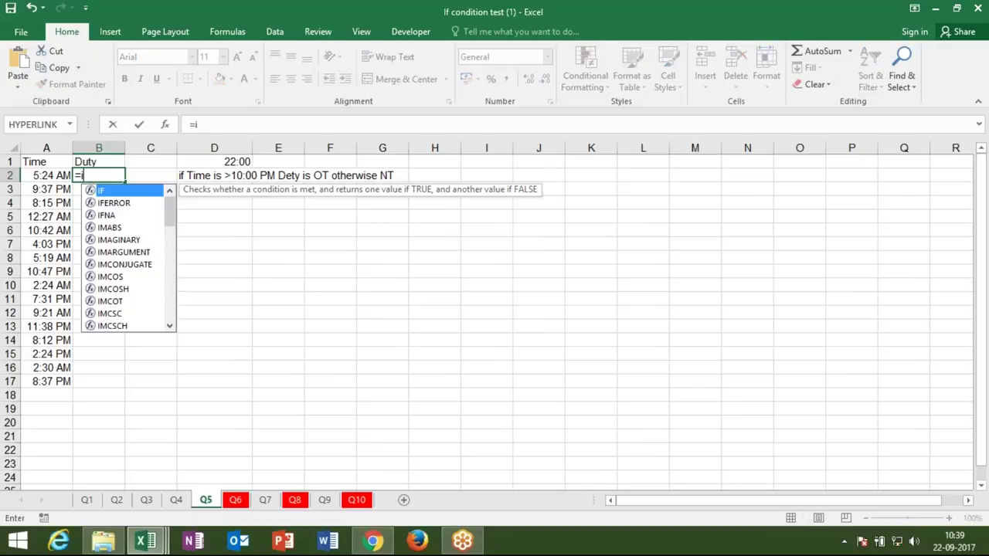
pyautogui.press('Left')
pyautogui.write('>"')
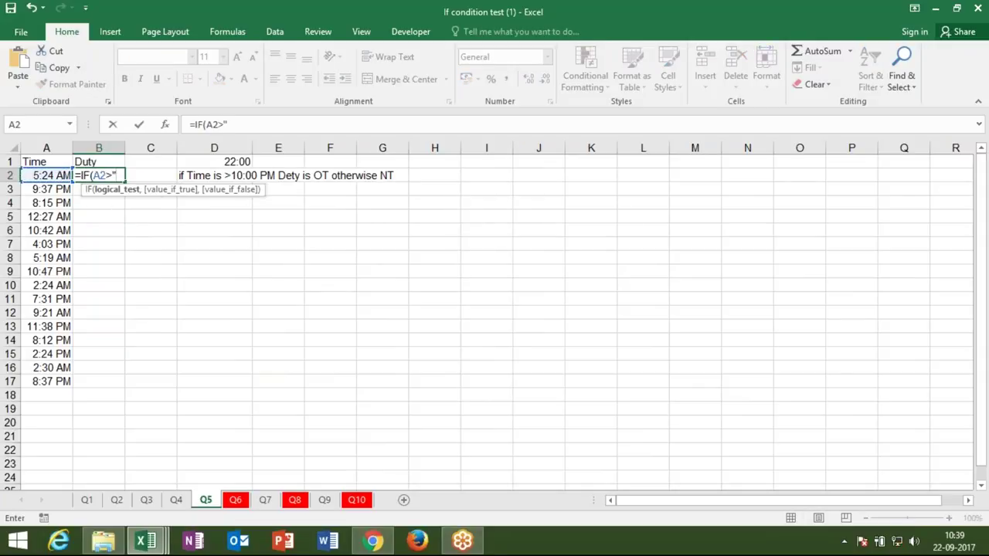
pyautogui.write('22:')
pyautogui.press('BackSpace')
pyautogui.press('BackSpace')
pyautogui.press('BackSpace')
pyautogui.press('BackSpace')
pyautogui.click(189, 163)
pyautogui.write(',')
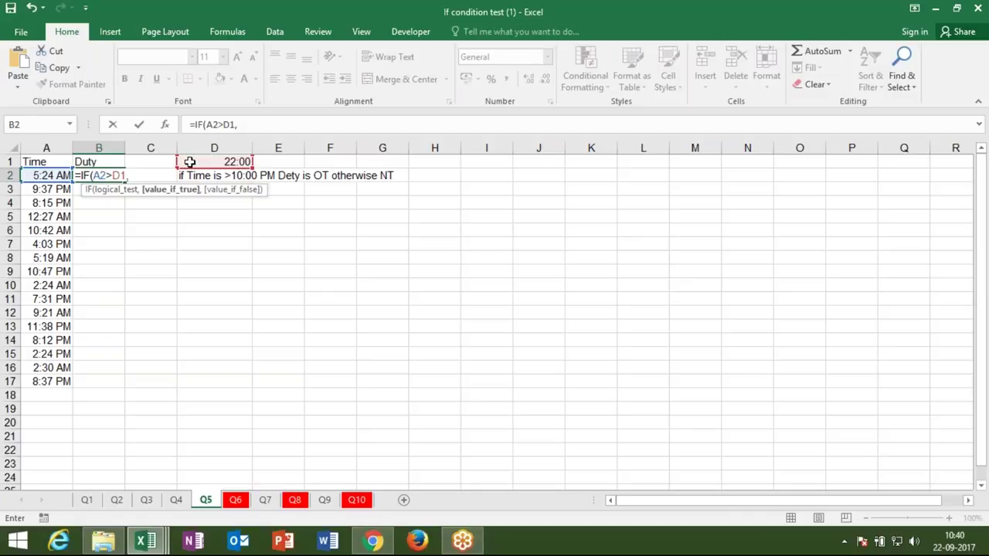
pyautogui.write('"')
pyautogui.write('OT"')
pyautogui.write(',')
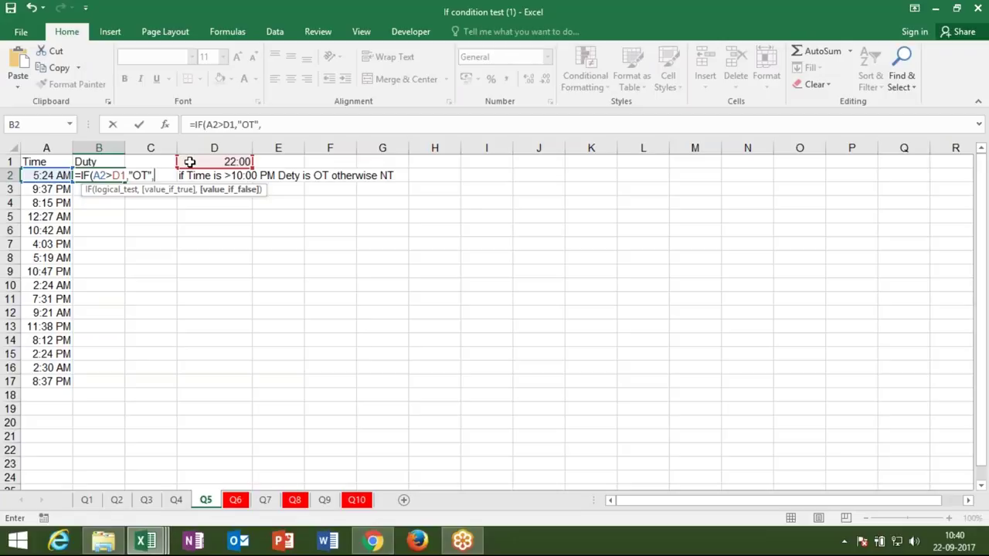
pyautogui.write('"')
pyautogui.write('NT')
pyautogui.press('Return')
pyautogui.press('Up')
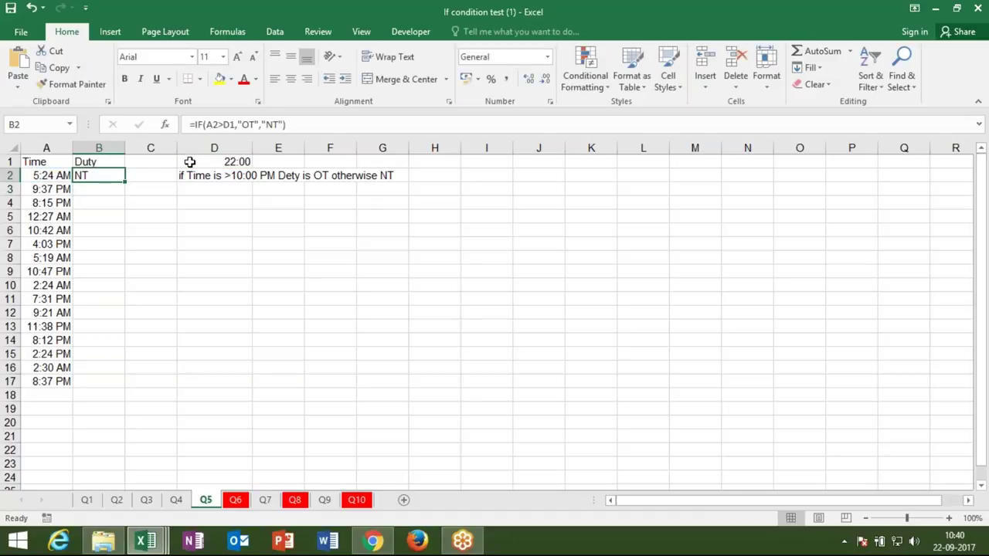
# In B3, begin an IF formula testing A3 against TIME(22,00,00) and dismiss the parenthesis warning.
pyautogui.press('Down')
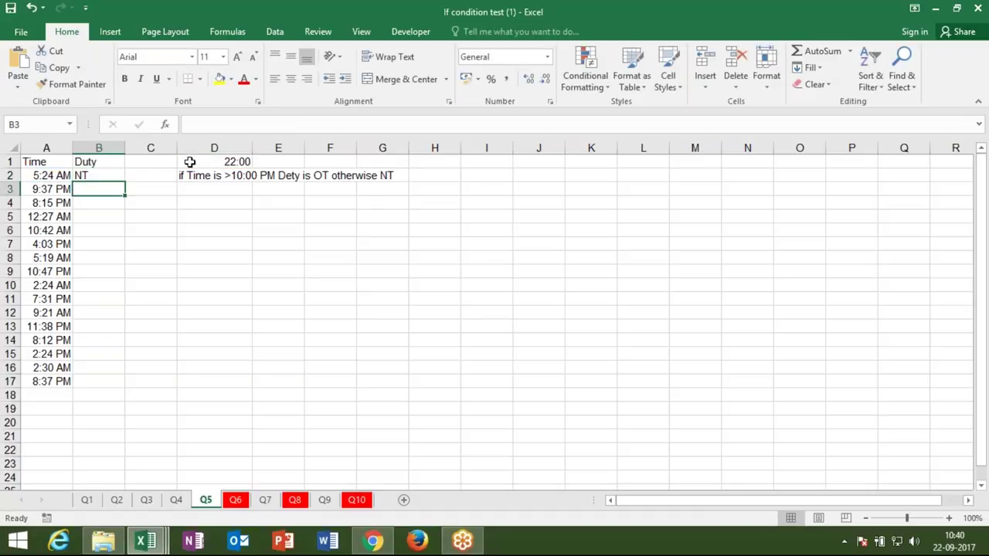
pyautogui.write('=if')
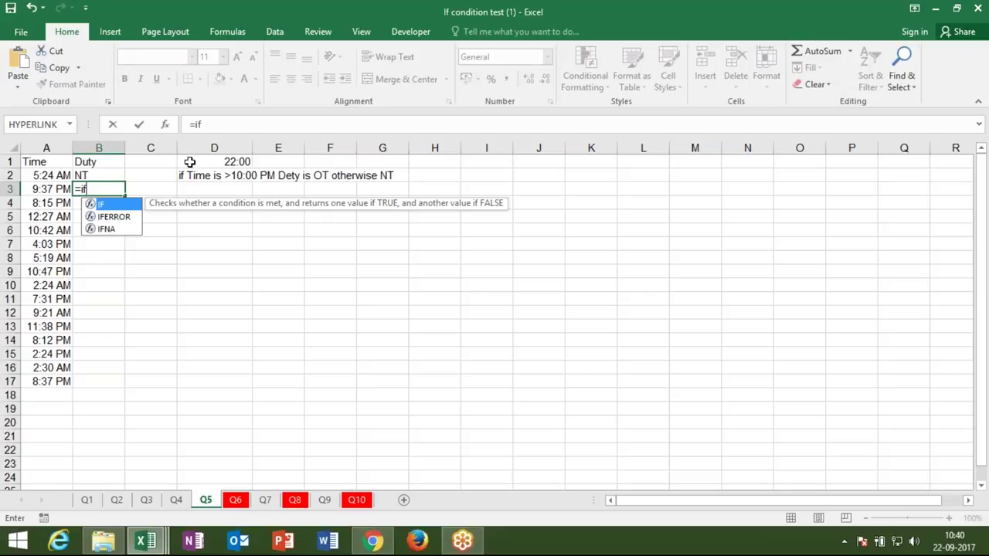
pyautogui.press('Tab')
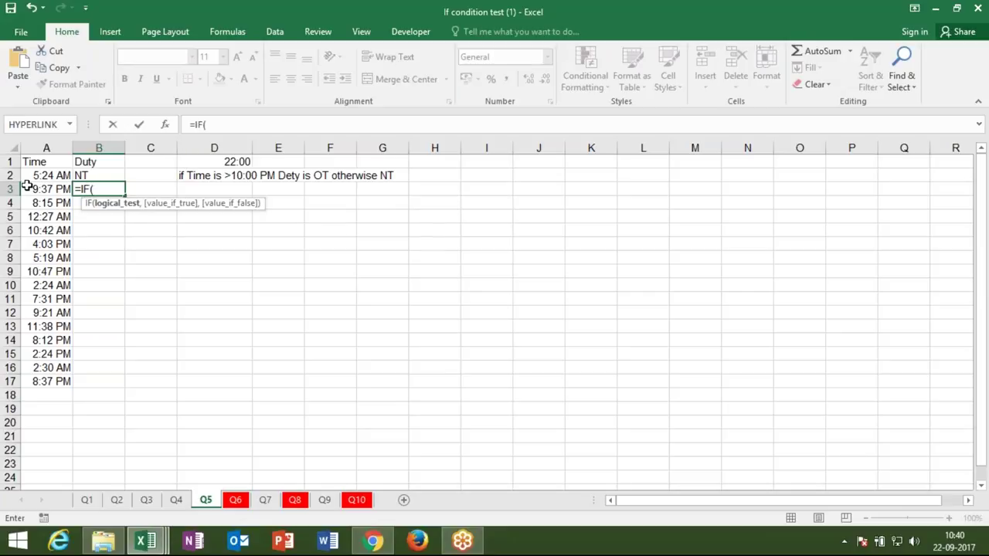
pyautogui.click(31, 191)
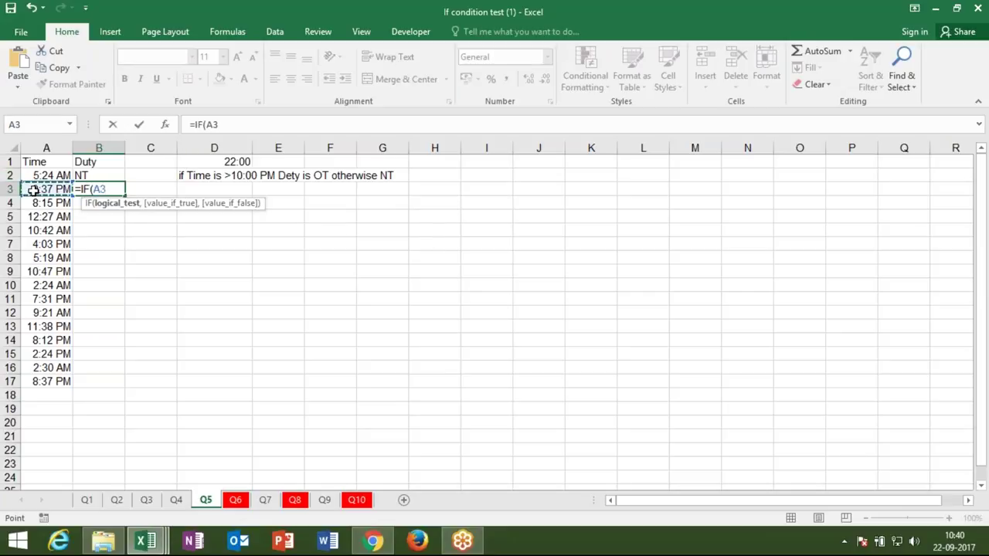
pyautogui.write('>')
pyautogui.write('time')
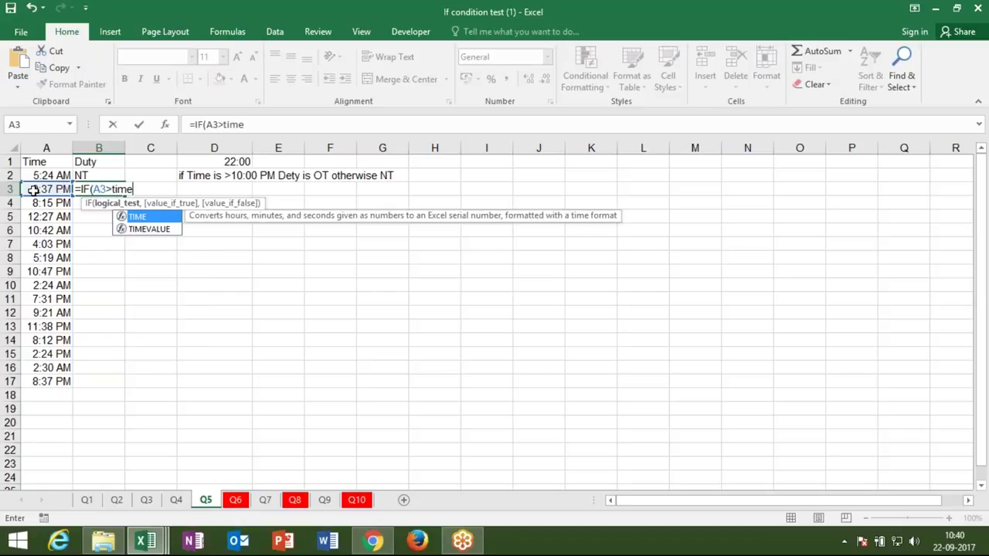
pyautogui.press('Tab')
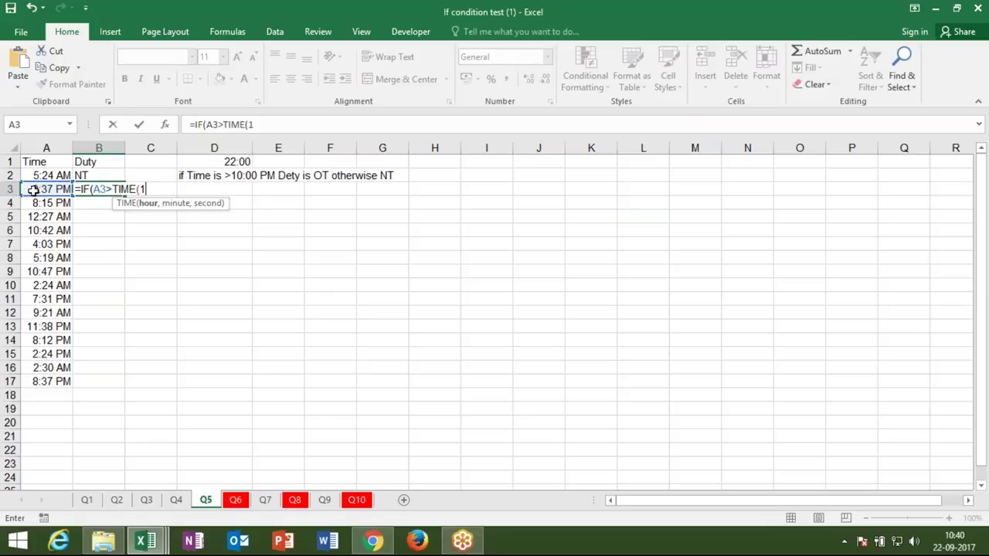
pyautogui.write('22,00,00')
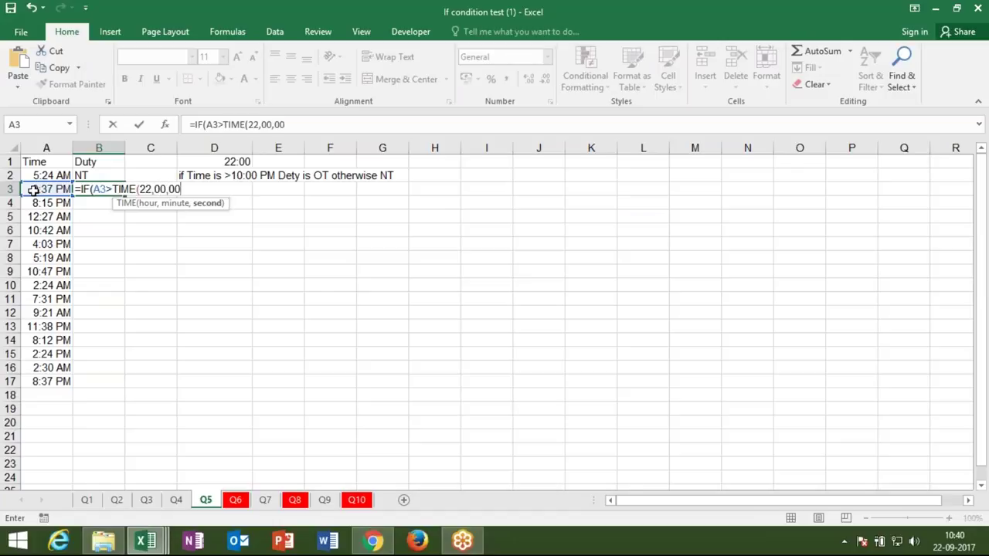
pyautogui.write(')')
pyautogui.press('Return')
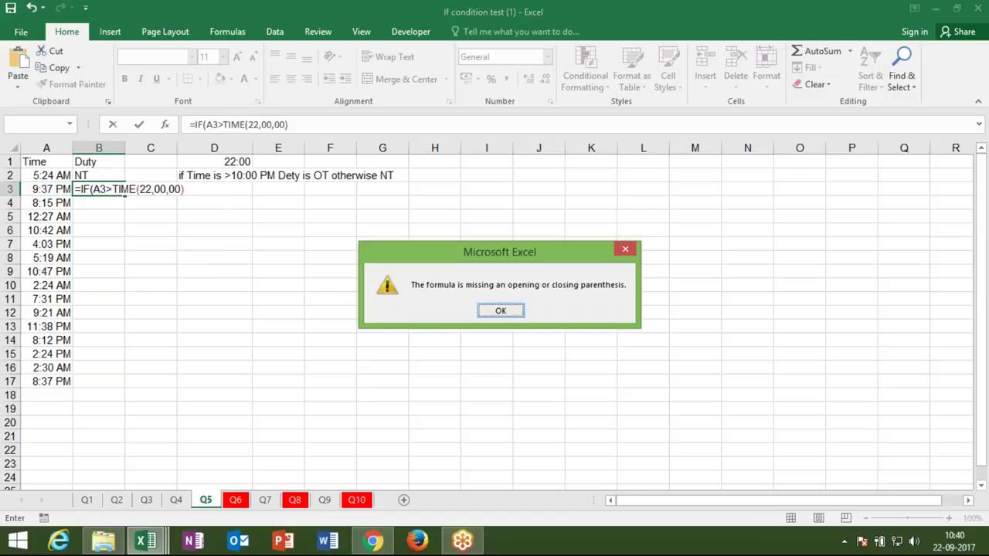
pyautogui.press('Return')
# Finish B3 as =IF(A3>TIME(22,0,0),"OT","NT"), accept the correction, and check A3's 9:37 PM.
pyautogui.click(184, 190)
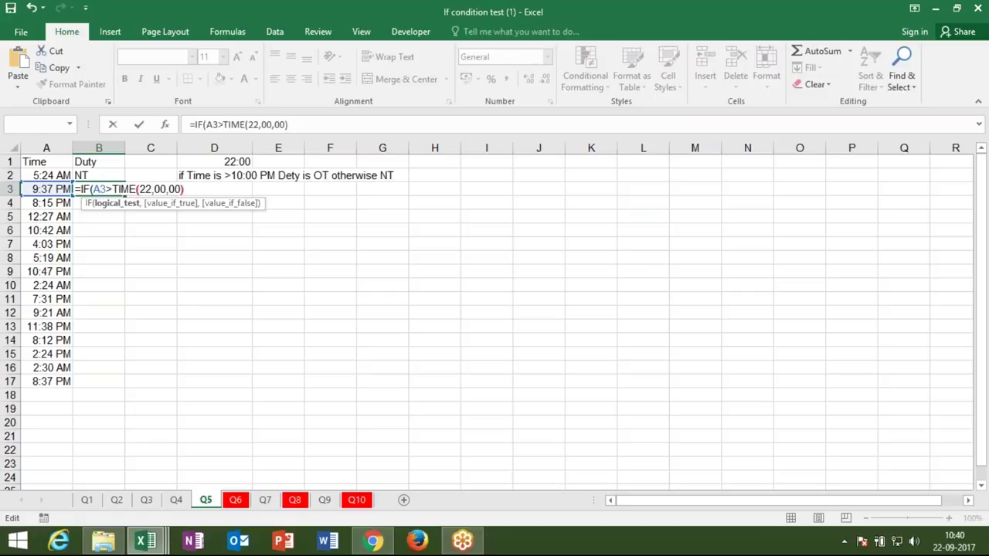
pyautogui.write(',')
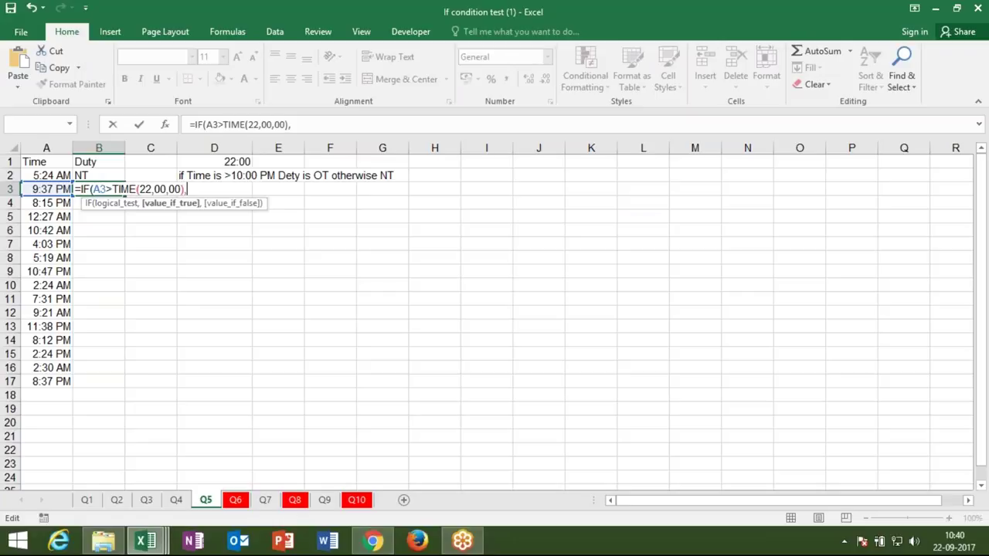
pyautogui.write('"OK')
pyautogui.press('BackSpace')
pyautogui.press('BackSpace')
pyautogui.write('OT')
pyautogui.write('","')
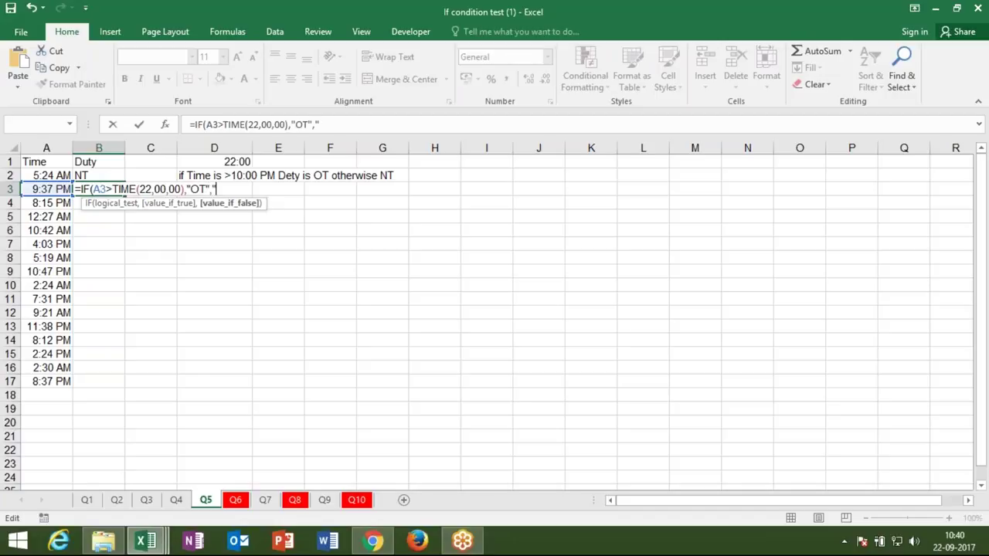
pyautogui.write('NT')
pyautogui.press('Return')
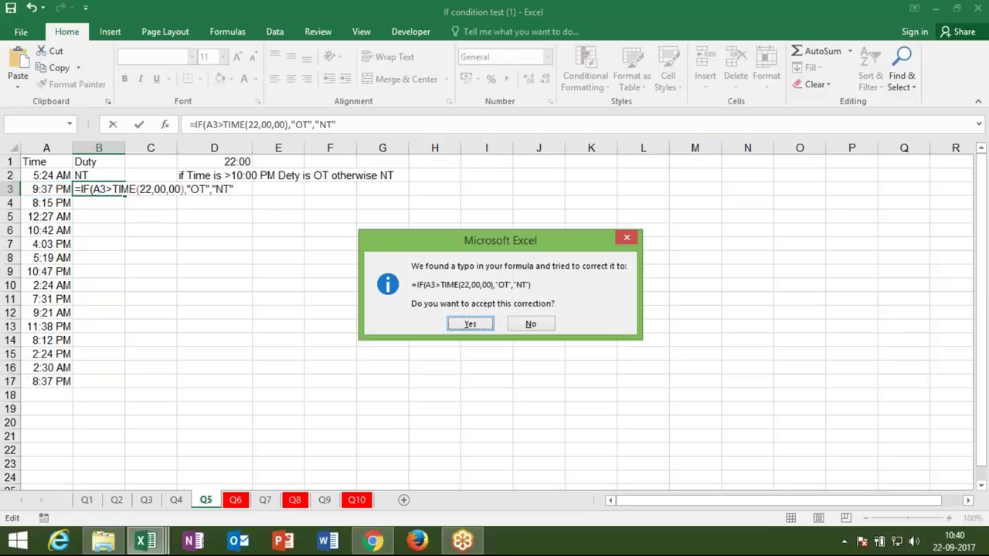
pyautogui.press('Return')
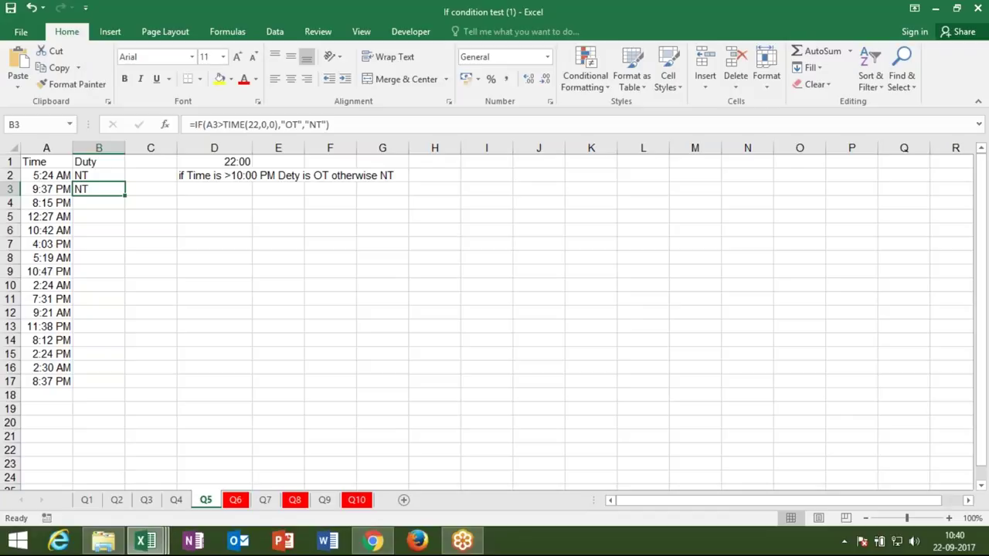
pyautogui.click(46, 190)
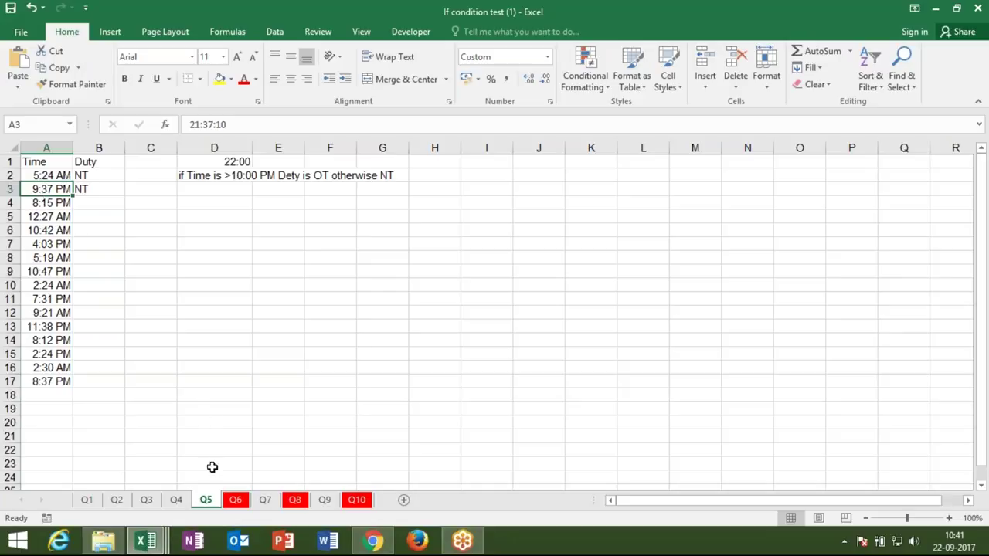
# Inspect the AND pass/fail formula in H2 on Q6, then go to the Q7 grades sheet.
pyautogui.click(235, 501)
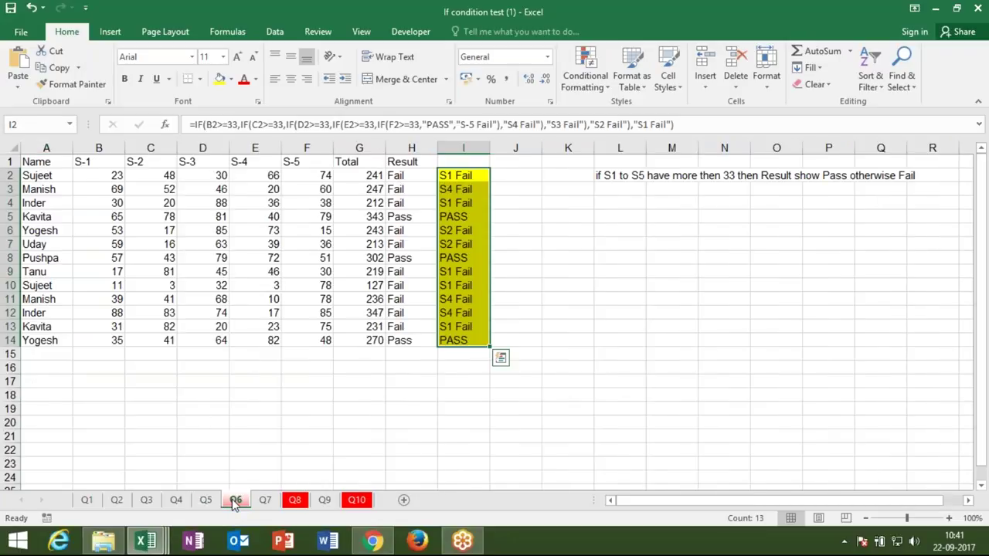
pyautogui.click(386, 177)
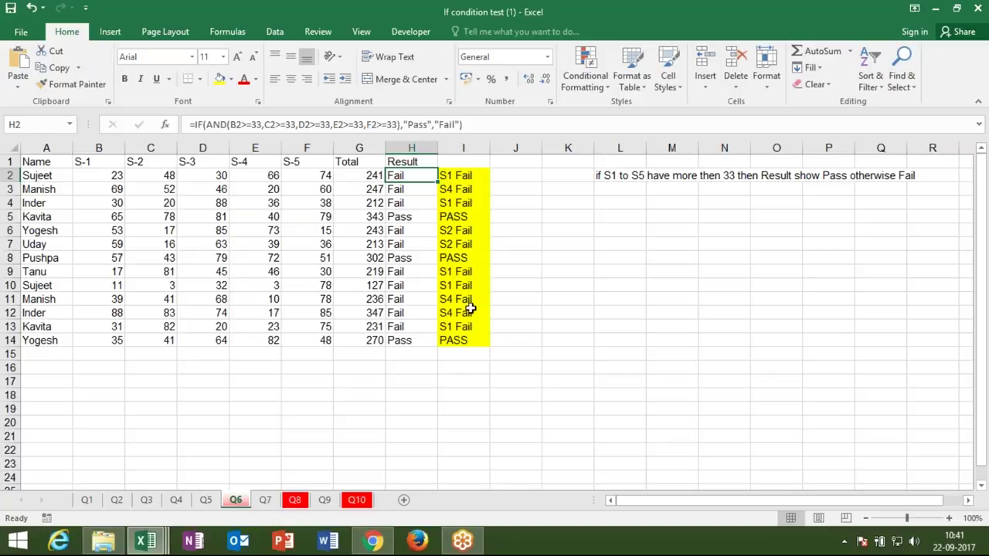
pyautogui.click(266, 500)
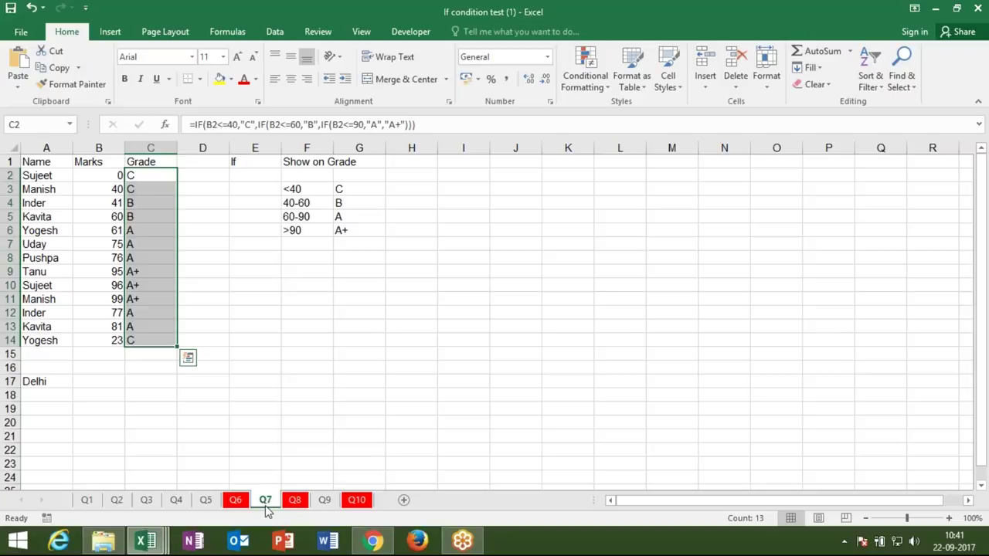
# Browse sheets Q8, Q7 and Q9, ending on the Q10 sales incentive sheet.
pyautogui.click(292, 502)
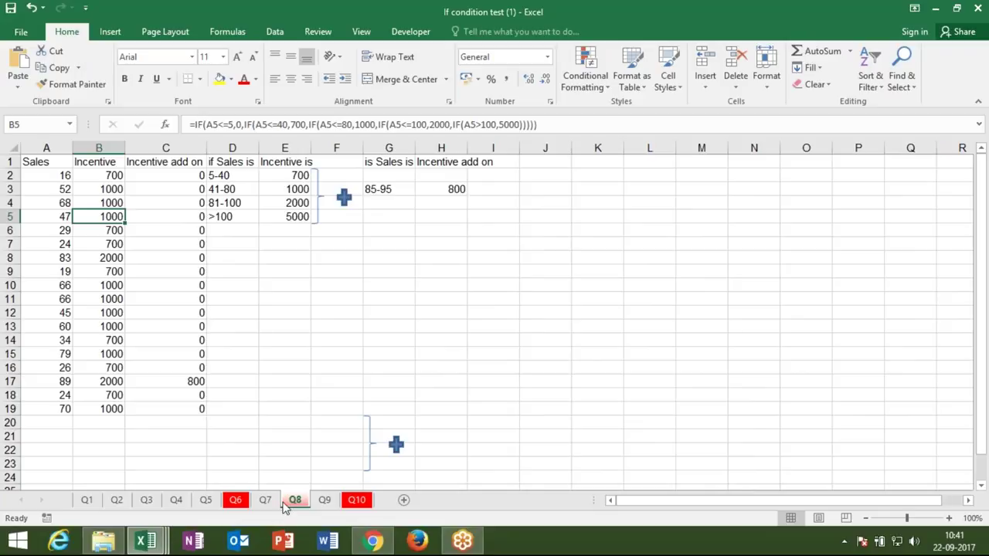
pyautogui.click(265, 501)
pyautogui.click(292, 501)
pyautogui.click(323, 502)
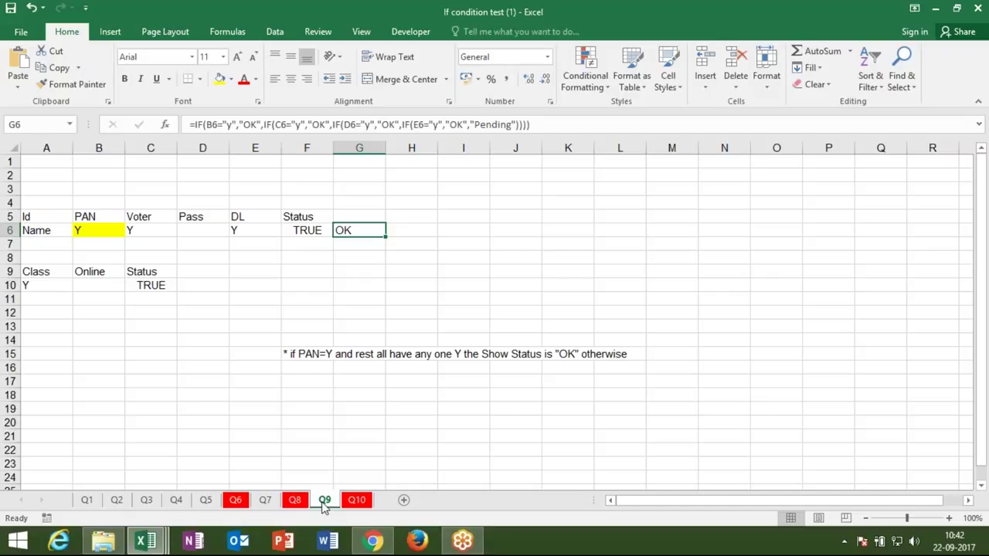
pyautogui.click(353, 502)
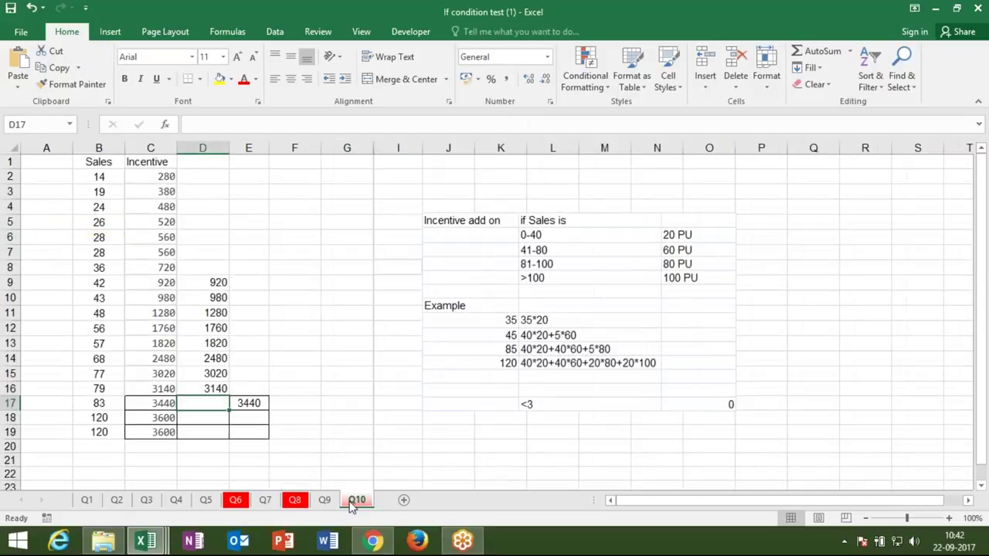
# Clear the Incentive and helper values in C2:E19, then select the incentive rules picture.
pyautogui.press('Left')
pyautogui.press('Left')
pyautogui.press('Left')
pyautogui.press('Up')
pyautogui.press('Up')
pyautogui.press('Up')
pyautogui.hotkey('ctrl', 'Home')
pyautogui.press('Down')
pyautogui.press('Right')
pyautogui.press('Right')
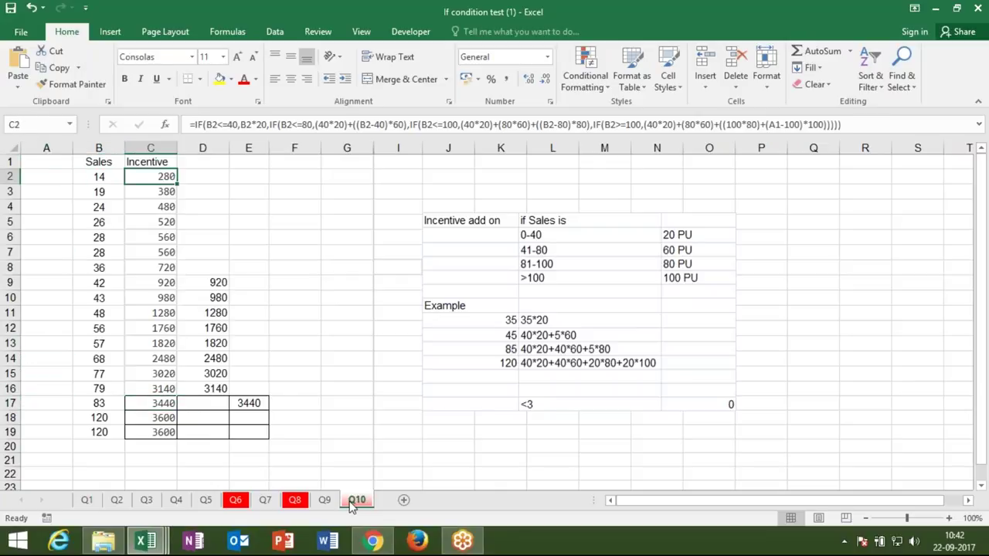
pyautogui.hotkey('ctrl', 'shift', 'Down')
pyautogui.hotkey('shift', 'Right')
pyautogui.hotkey('shift', 'Right')
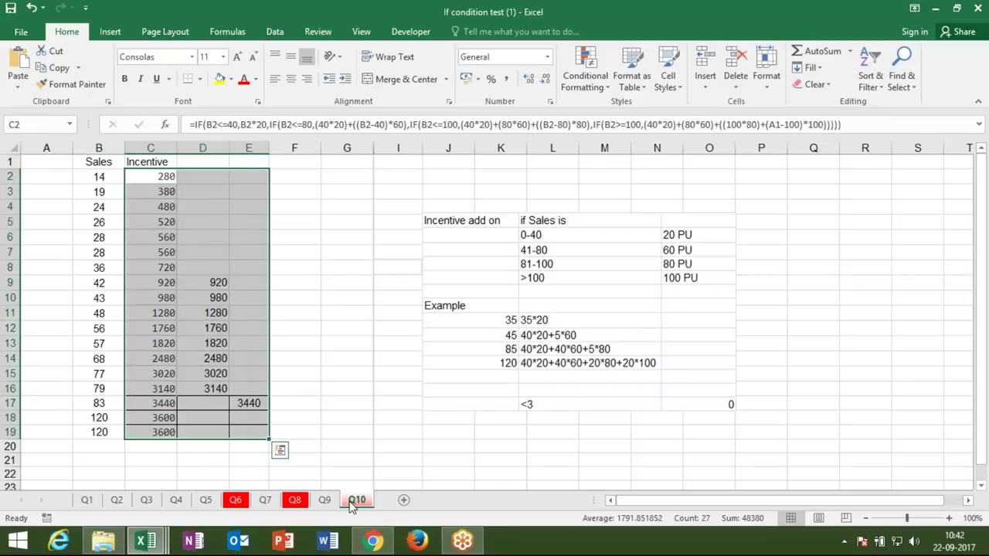
pyautogui.press('Delete')
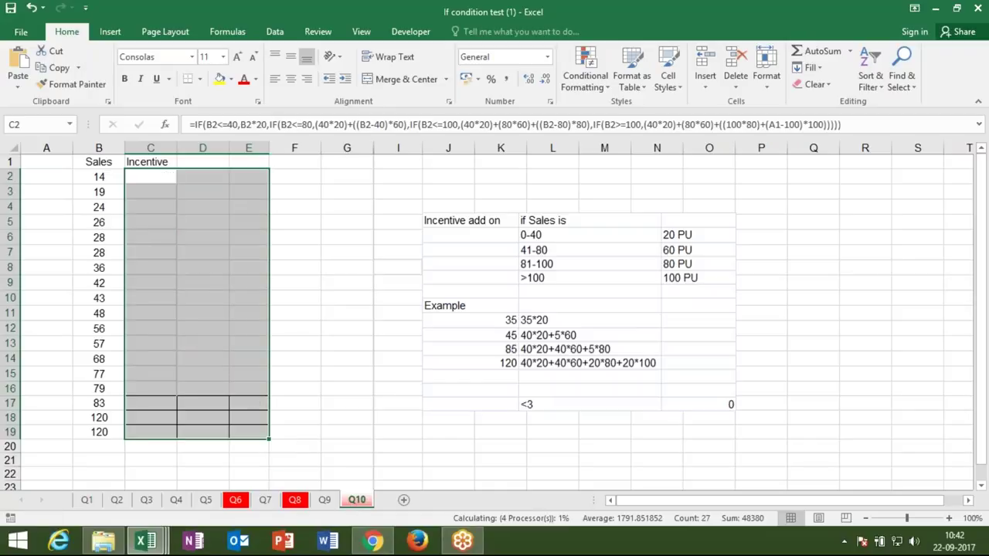
pyautogui.click(252, 307)
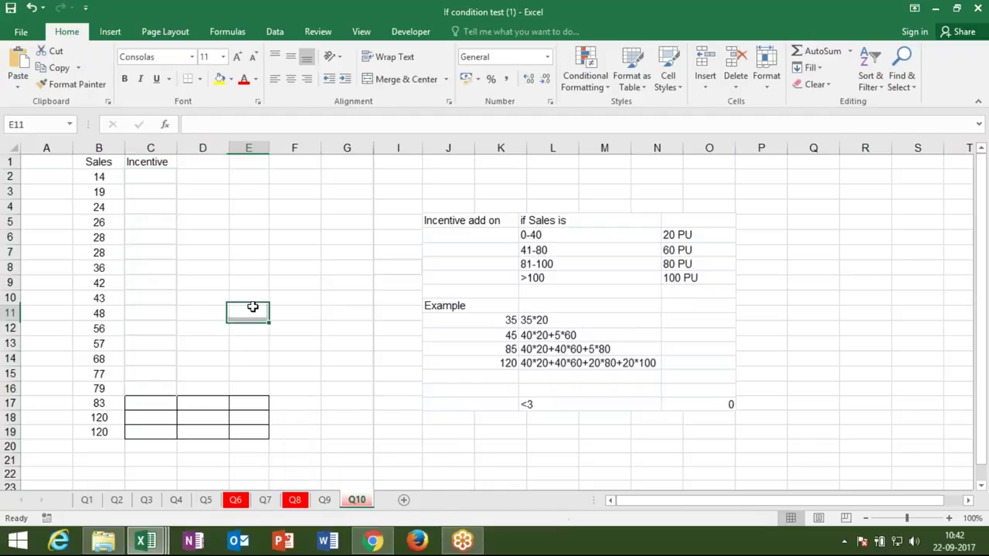
pyautogui.click(408, 328)
pyautogui.click(429, 328)
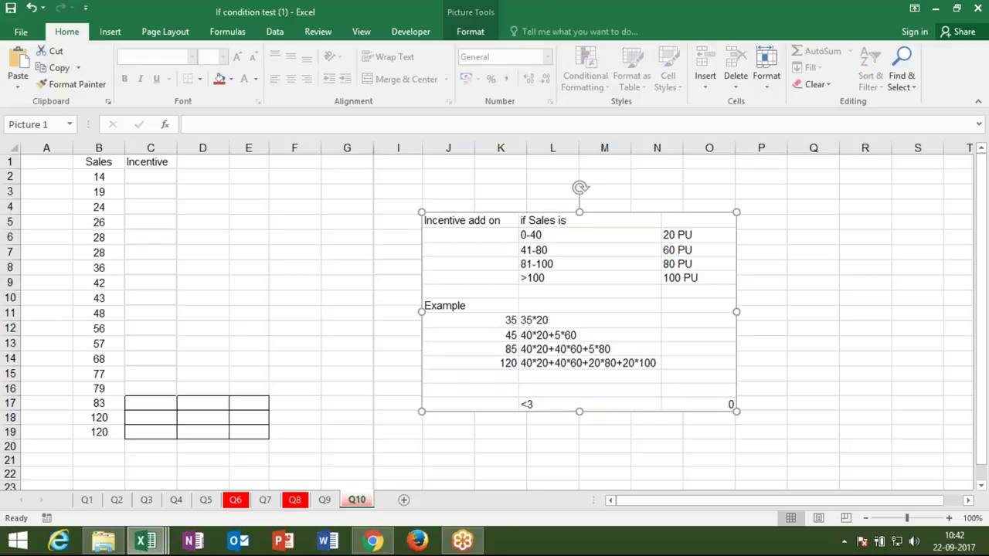
# Drag the incentive rules picture up and left to row 2, then deselect it.
pyautogui.doubleClick(426, 247)
pyautogui.moveTo(426, 247)
pyautogui.mouseDown()
pyautogui.moveTo(389, 244)
pyautogui.moveTo(377, 200)
pyautogui.mouseUp()
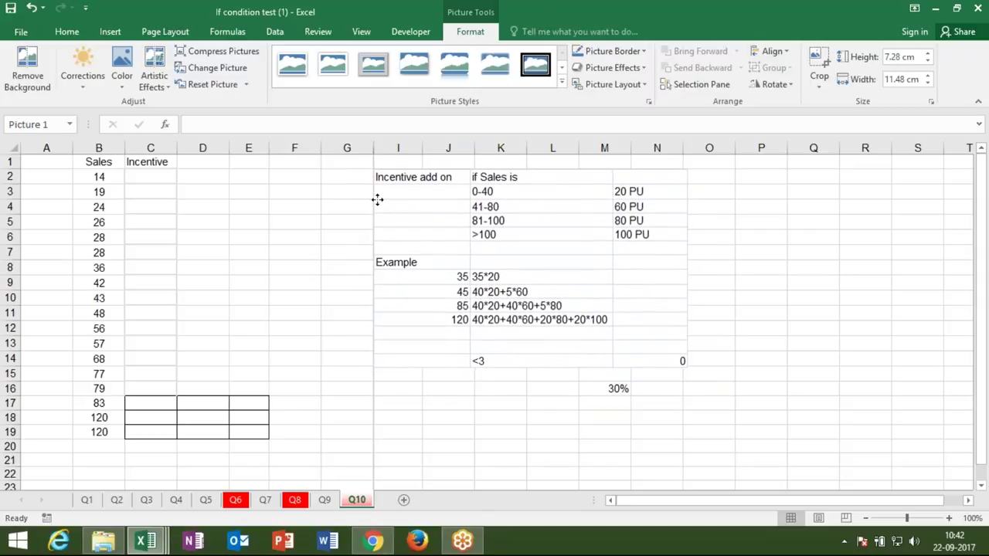
pyautogui.click(315, 218)
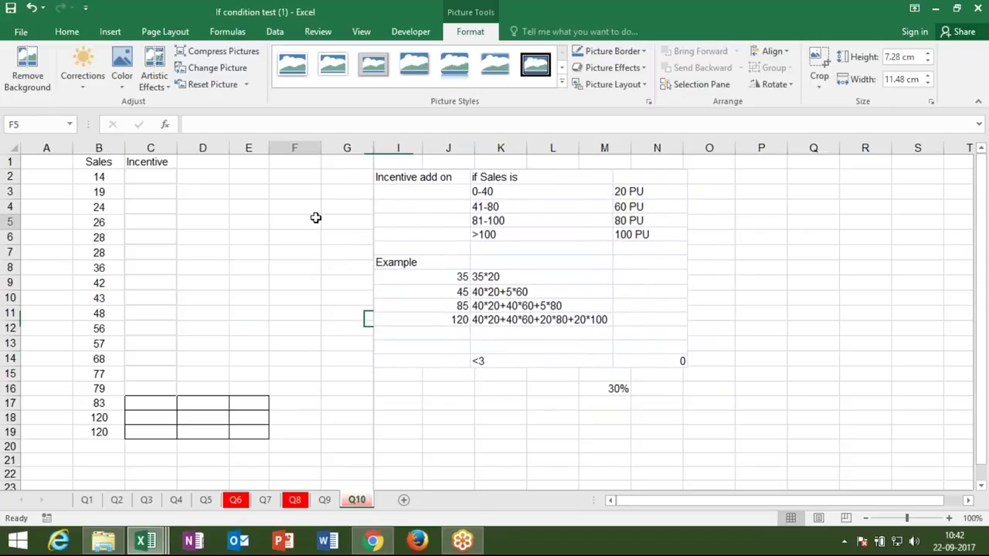
pyautogui.click(248, 347)
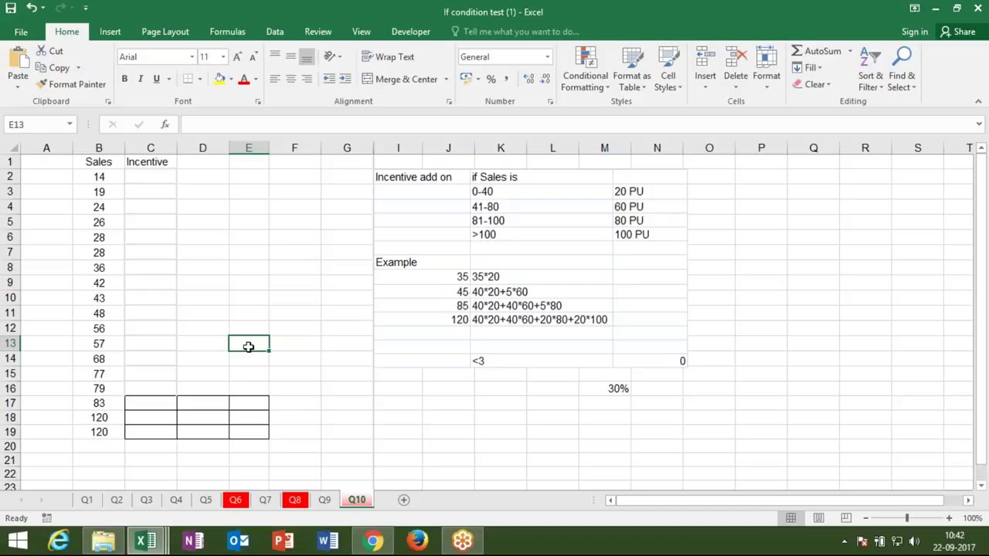
# Select C4 in the Incentive column, then close the Excel window.
pyautogui.click(279, 310)
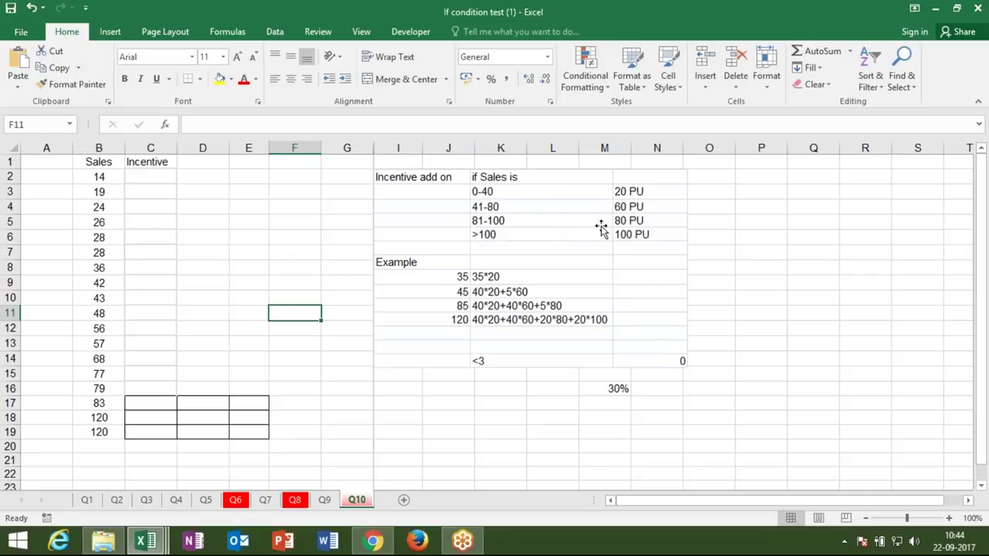
pyautogui.click(157, 208)
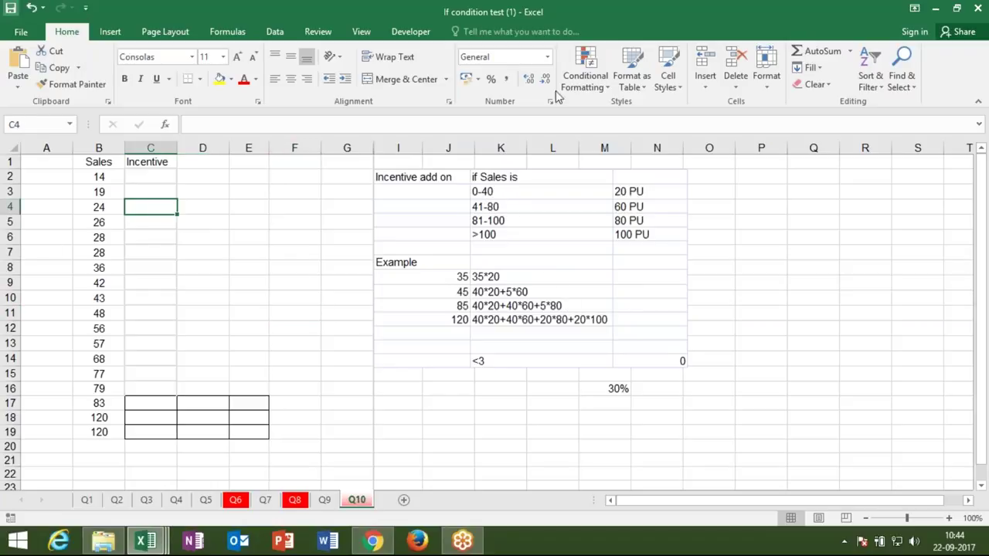
pyautogui.click(978, 8)
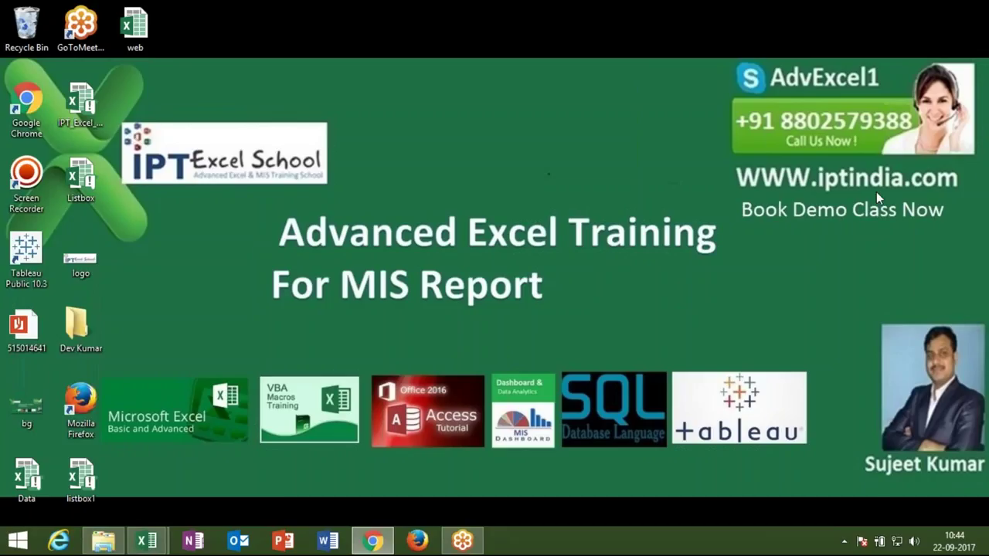